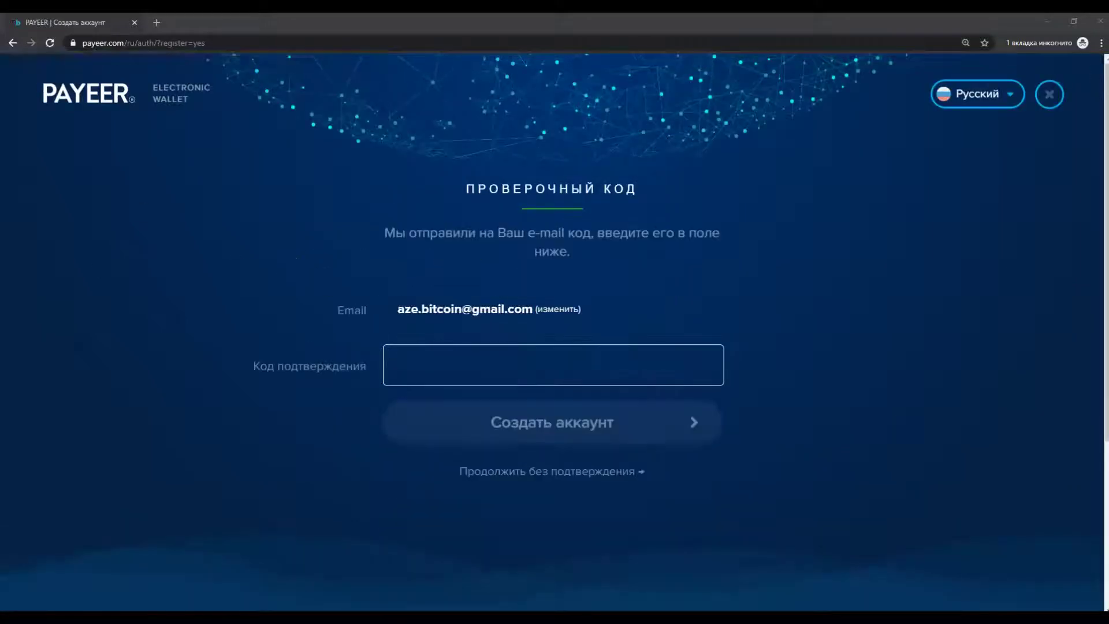
Paste the emailed verification code and create the account with Создать аккаунт.
{"action": "left_click", "coordinate": [428, 381]}
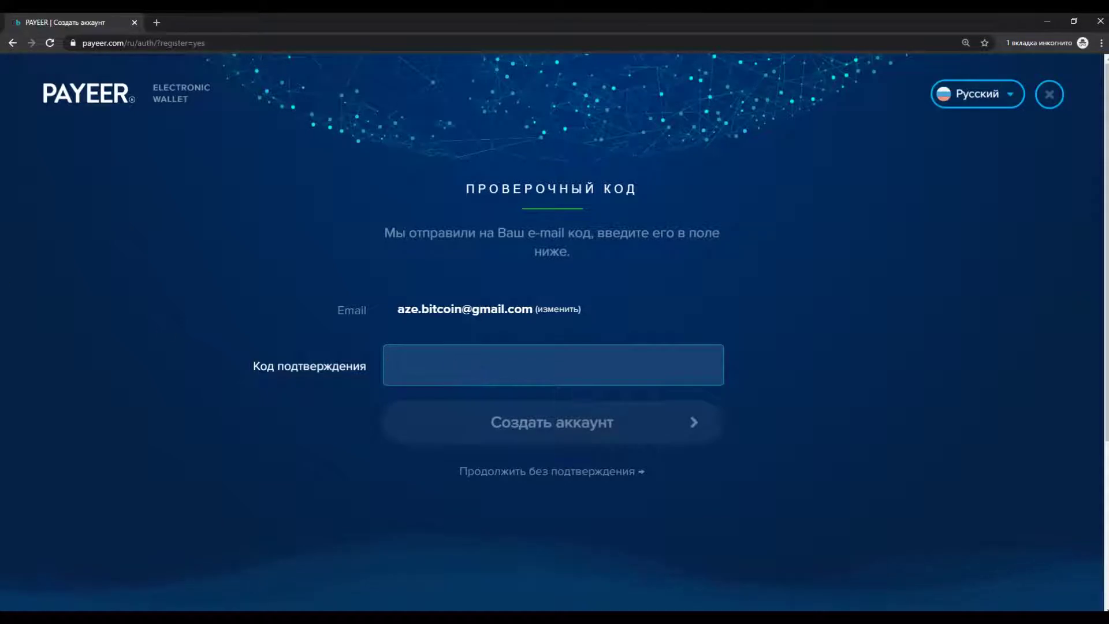
{"action": "key", "text": "alt+Tab"}
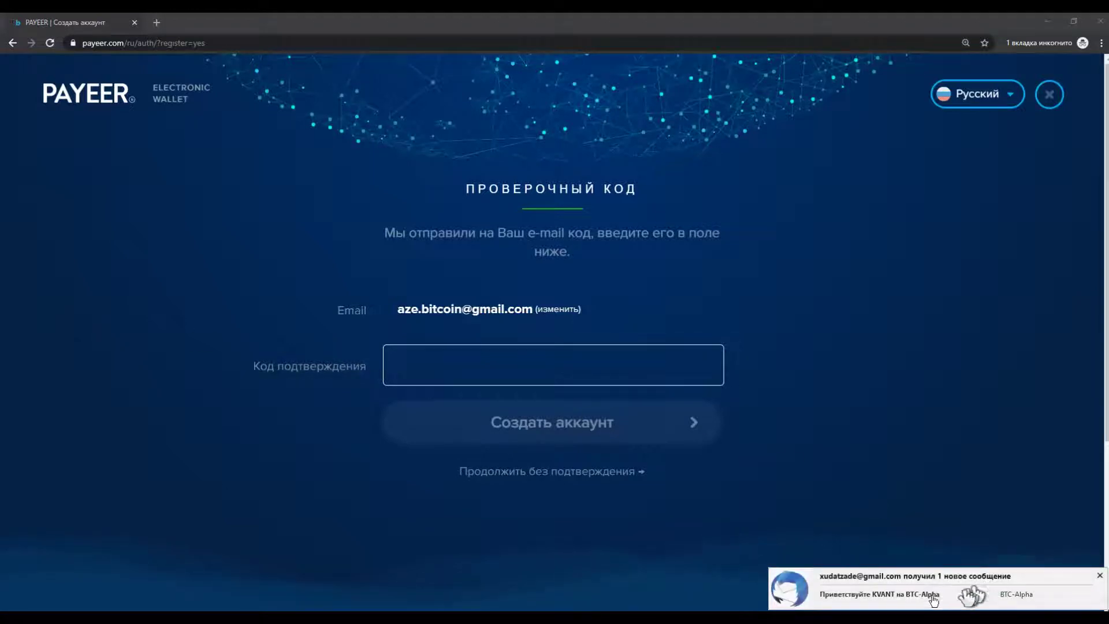
{"action": "left_click", "coordinate": [1100, 575]}
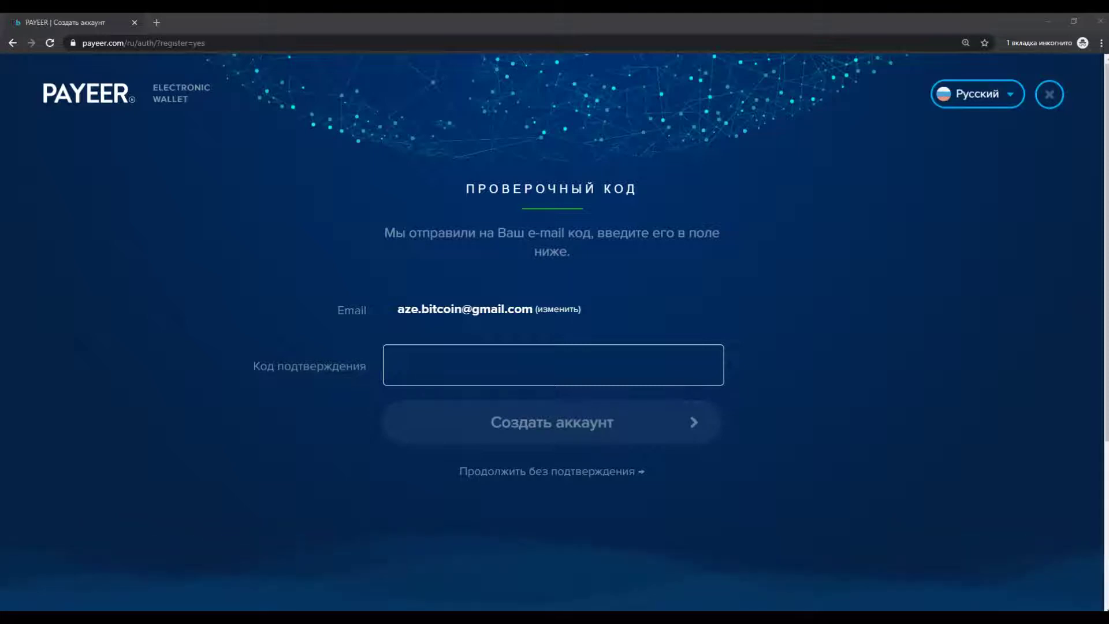
{"action": "left_click", "coordinate": [523, 366]}
{"action": "left_click", "coordinate": [567, 426]}
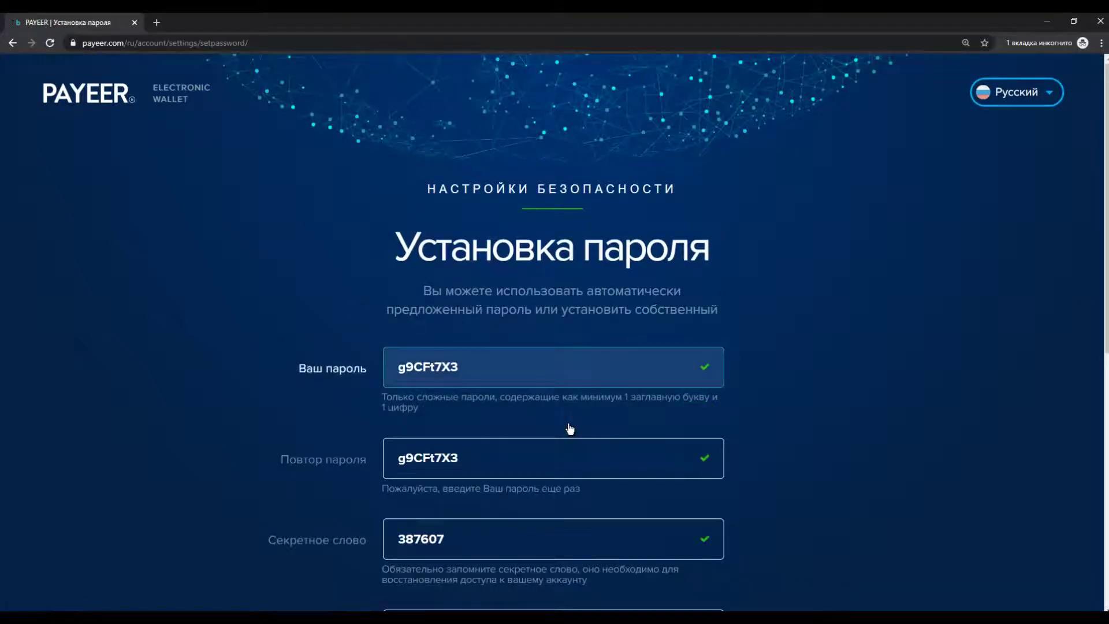
Replace the suggested password in Ваш пароль with a custom password.
{"action": "left_click_drag", "start_coordinate": [502, 367], "coordinate": [396, 370]}
{"action": "scroll", "coordinate": [542, 367], "scroll_direction": "down", "scroll_amount": 1}
{"action": "left_click_drag", "start_coordinate": [489, 406], "coordinate": [399, 405]}
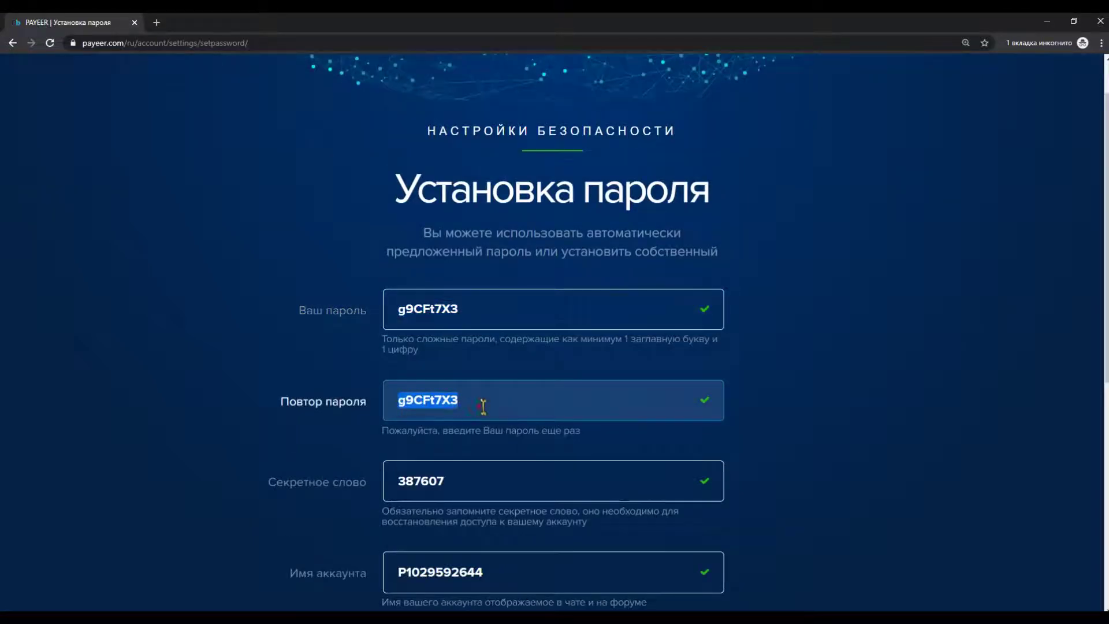
{"action": "left_click_drag", "start_coordinate": [490, 312], "coordinate": [403, 311]}
{"action": "scroll", "coordinate": [468, 315], "scroll_direction": "down", "scroll_amount": 1}
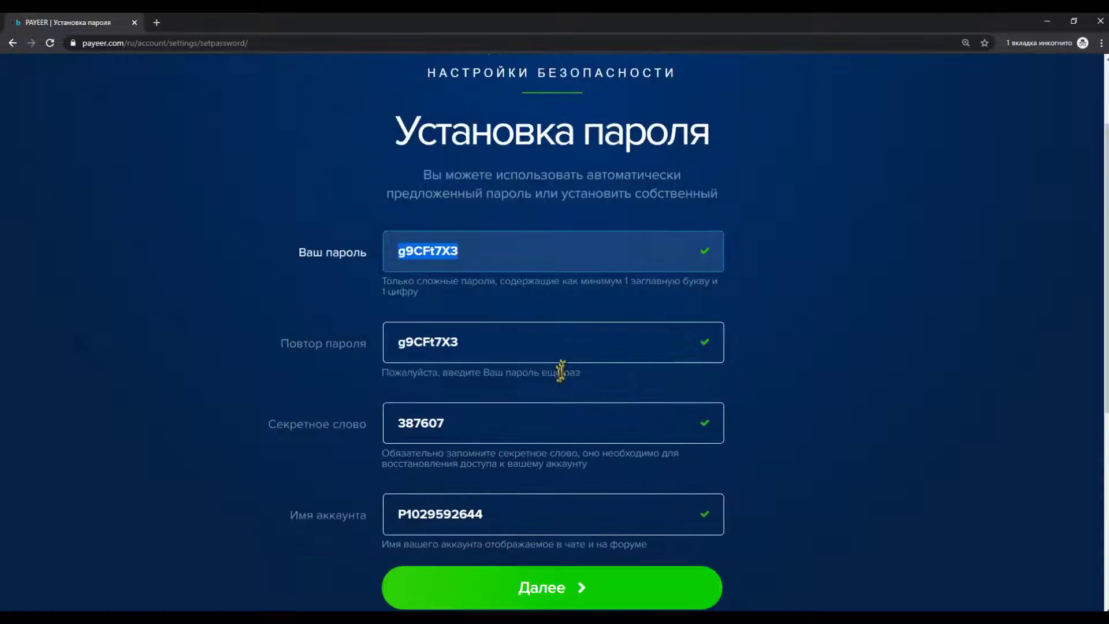
{"action": "left_click", "coordinate": [479, 511]}
{"action": "double_click", "coordinate": [471, 250]}
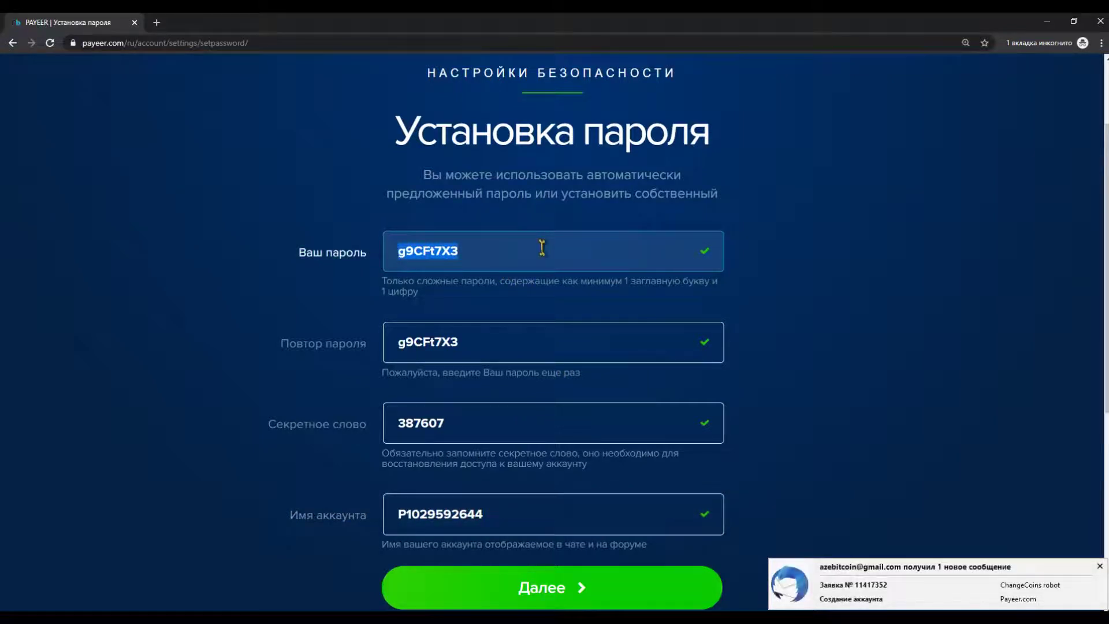
{"action": "left_click", "coordinate": [904, 298]}
{"action": "left_click_drag", "start_coordinate": [494, 264], "coordinate": [384, 272]}
{"action": "double_click", "coordinate": [424, 260]}
{"action": "key", "text": "BackSpace"}
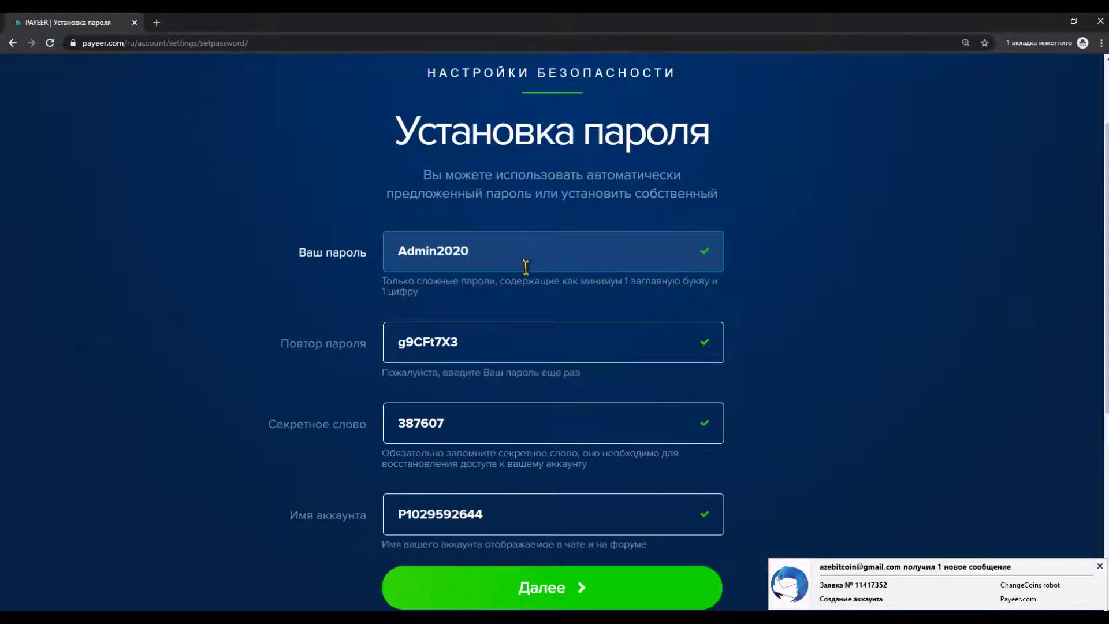
Copy the new password into the Повтор пароля field.
{"action": "key", "text": "ctrl+a"}
{"action": "key", "text": "ctrl+c"}
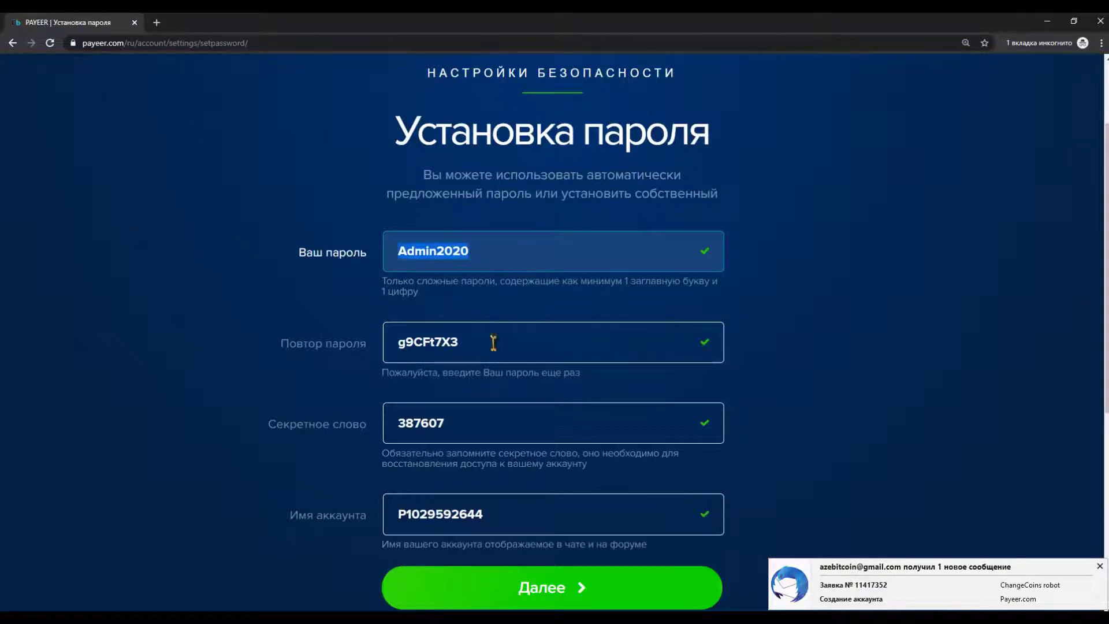
{"action": "left_click", "coordinate": [493, 344]}
{"action": "key", "text": "ctrl+a"}
{"action": "key", "text": "ctrl+v"}
{"action": "left_click", "coordinate": [799, 336]}
Replace the Секретное слово with a new secret word.
{"action": "left_click", "coordinate": [463, 426]}
{"action": "key", "text": "ctrl+a"}
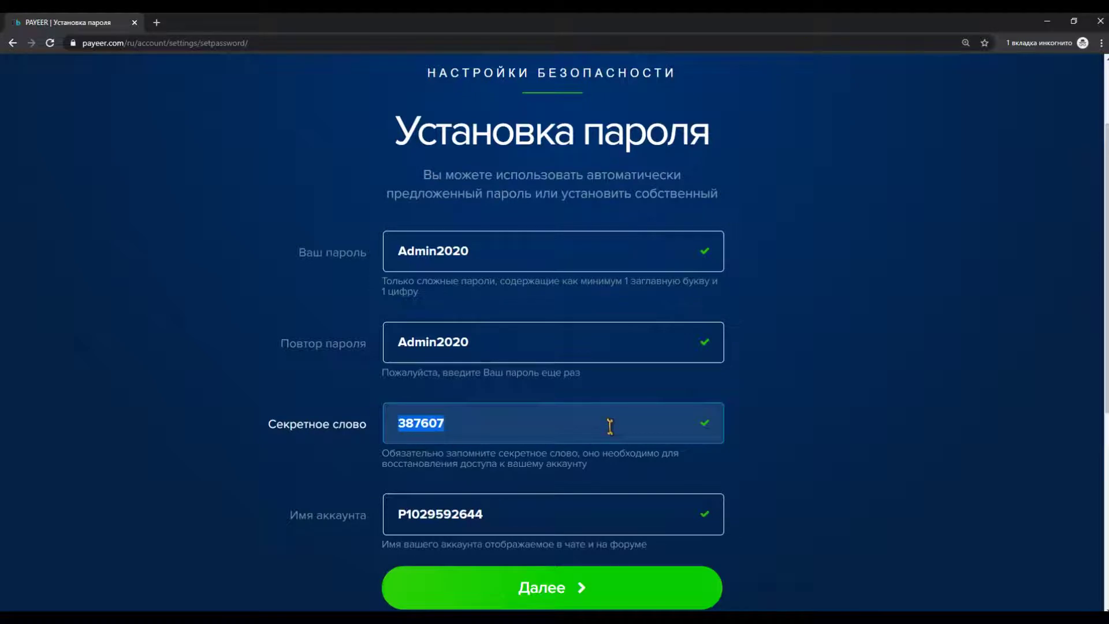
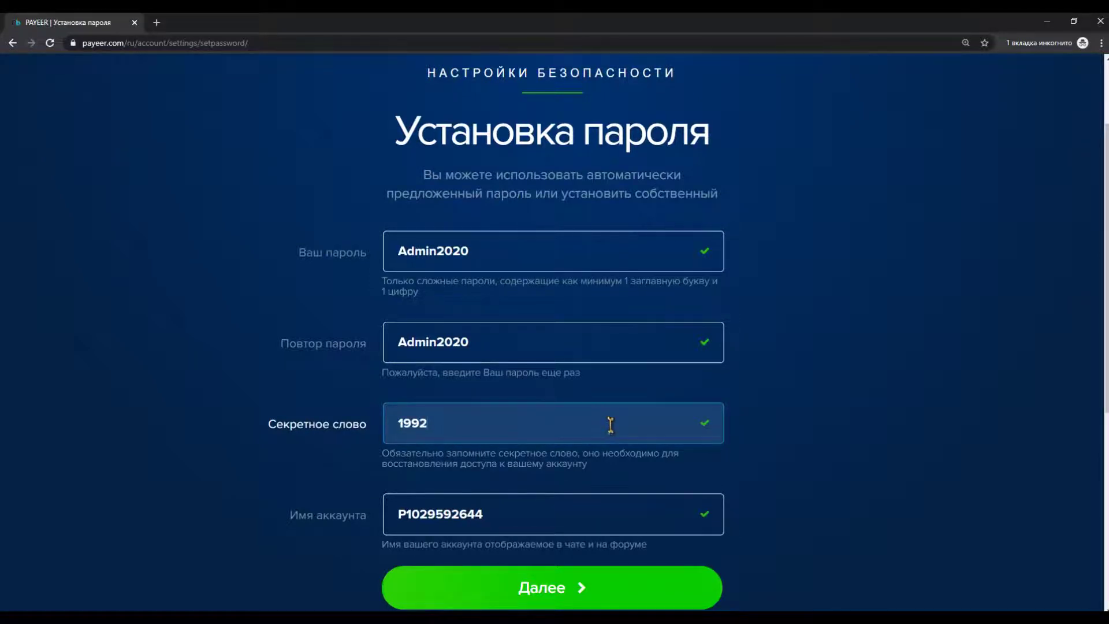
{"action": "scroll", "coordinate": [611, 424], "scroll_direction": "down", "scroll_amount": 2}
Replace the default Имя аккаунта with a custom account name.
{"action": "left_click", "coordinate": [506, 401]}
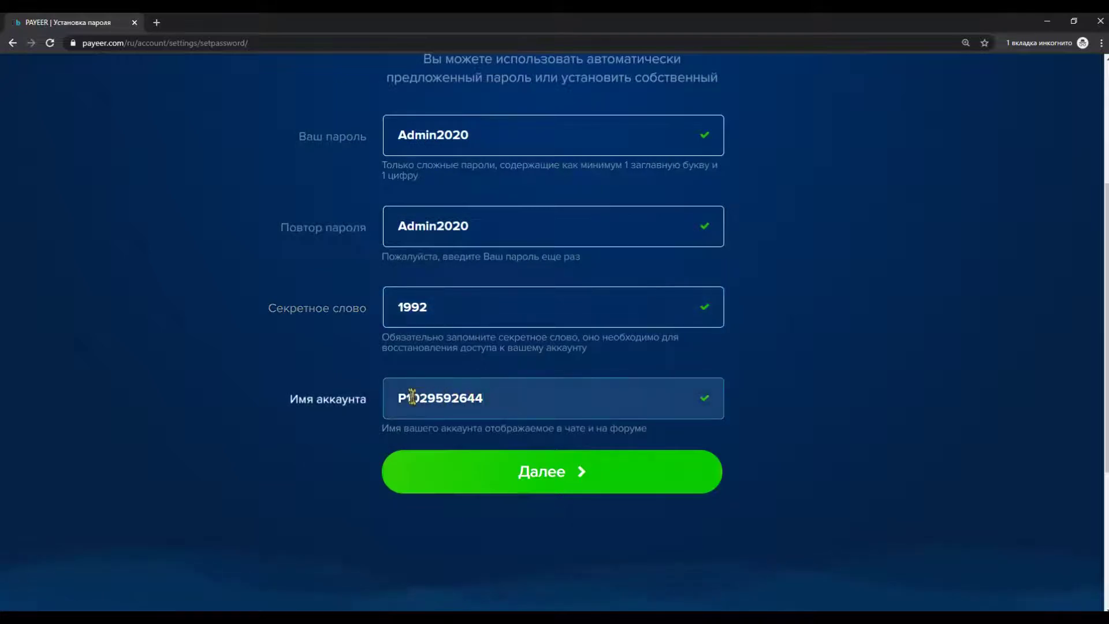
{"action": "left_click_drag", "start_coordinate": [394, 397], "coordinate": [516, 397]}
{"action": "left_click", "coordinate": [515, 399]}
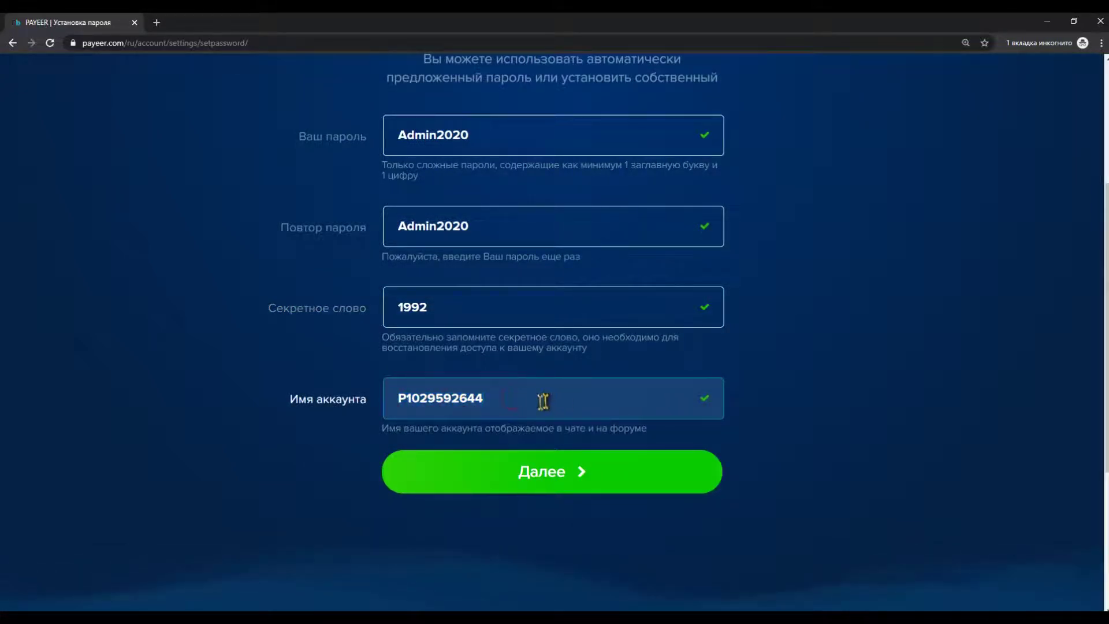
{"action": "left_click_drag", "start_coordinate": [486, 399], "coordinate": [400, 405]}
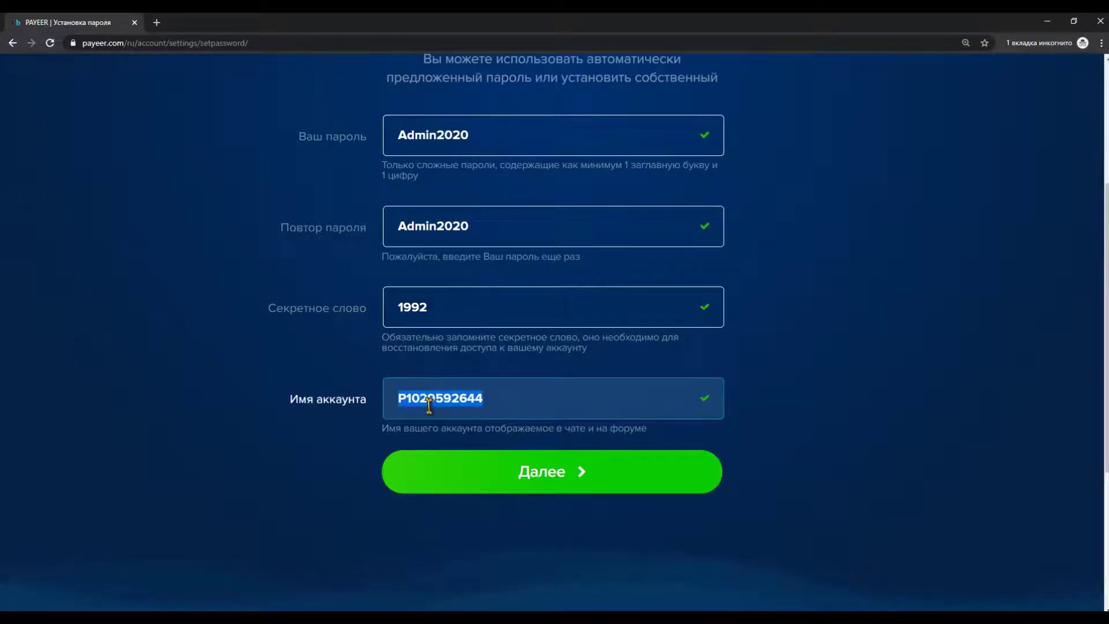
{"action": "type", "text": "Kam"}
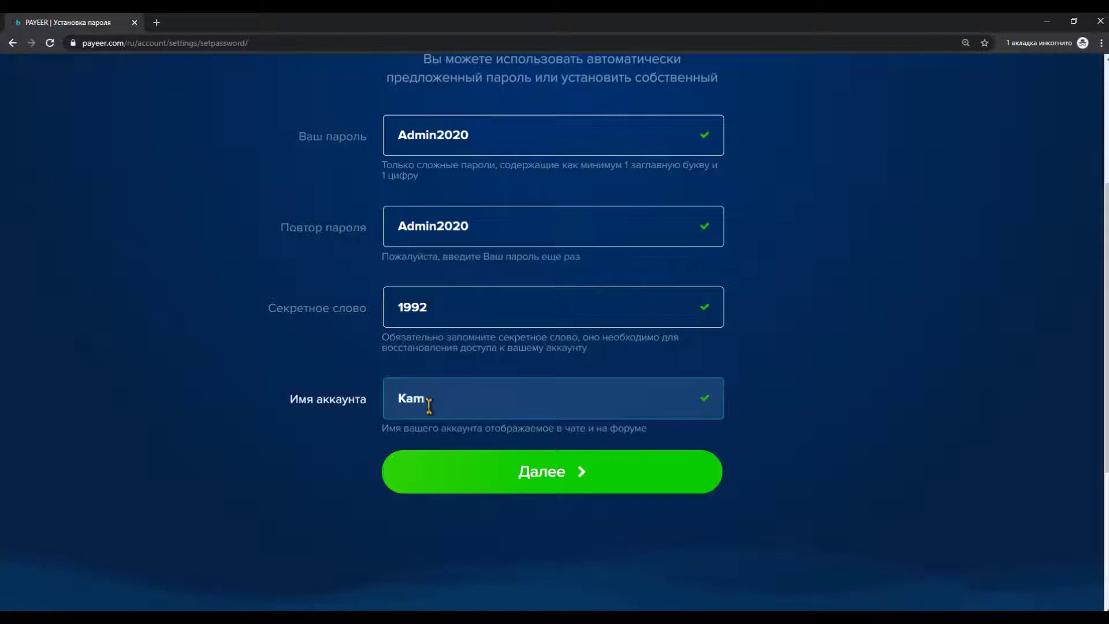
{"action": "type", "text": "il"}
Review the password fields, submit with Далее, then resubmit with a unique account name after the 'занят' error.
{"action": "scroll", "coordinate": [509, 367], "scroll_direction": "up", "scroll_amount": 1}
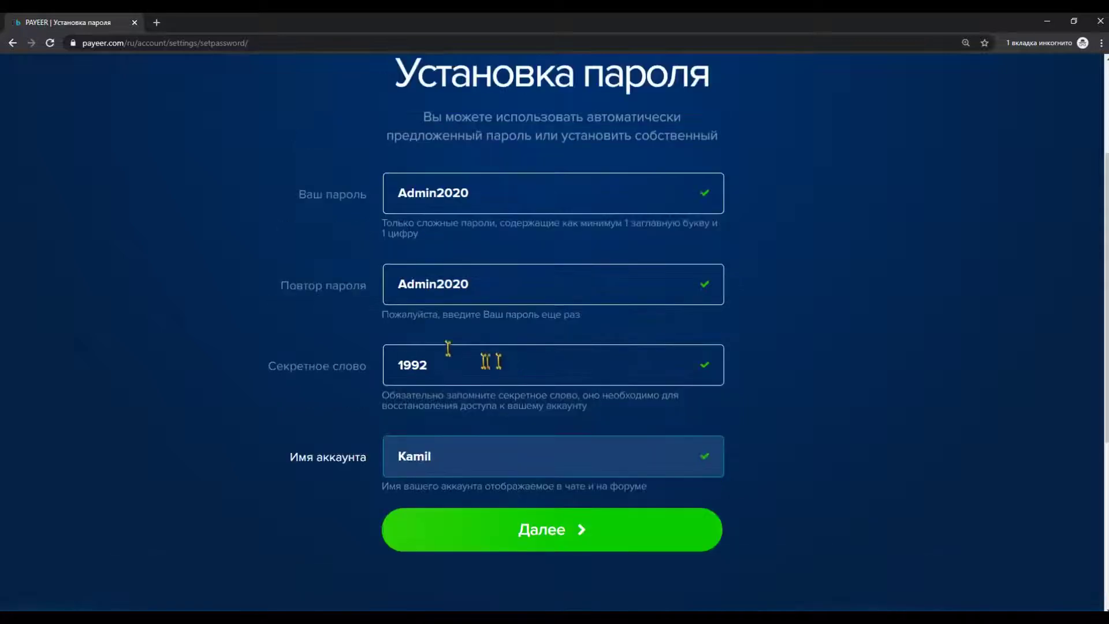
{"action": "left_click_drag", "start_coordinate": [403, 192], "coordinate": [468, 193]}
{"action": "left_click_drag", "start_coordinate": [398, 283], "coordinate": [471, 283]}
{"action": "mouse_move", "coordinate": [396, 365]}
{"action": "left_mouse_down"}
{"action": "mouse_move", "coordinate": [433, 365]}
{"action": "mouse_move", "coordinate": [398, 366]}
{"action": "left_mouse_up"}
{"action": "left_click", "coordinate": [404, 366]}
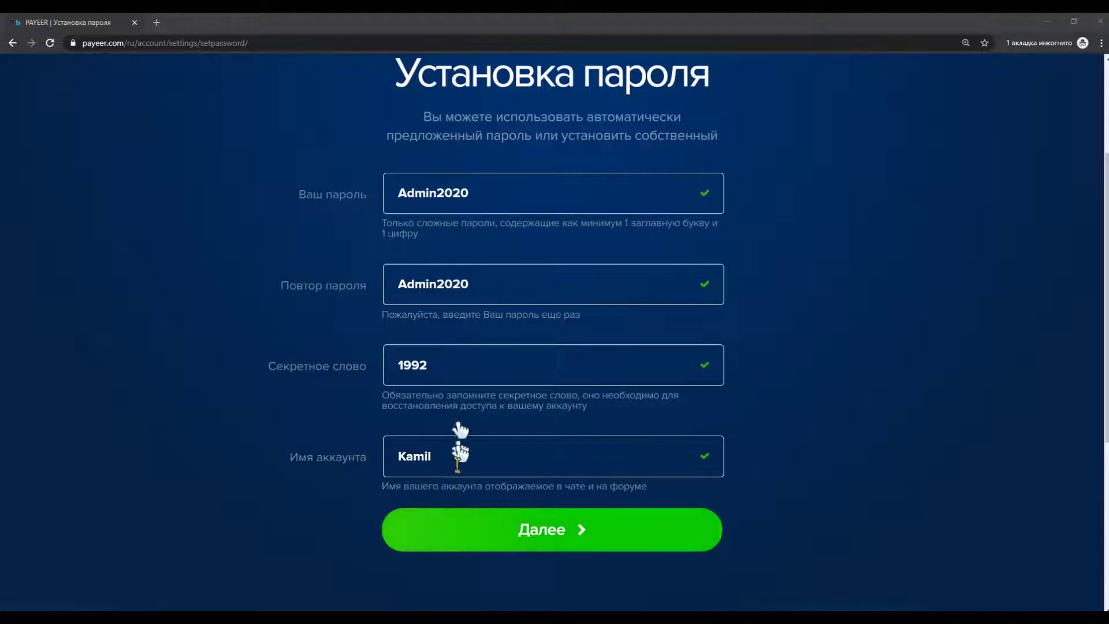
{"action": "left_click", "coordinate": [549, 534]}
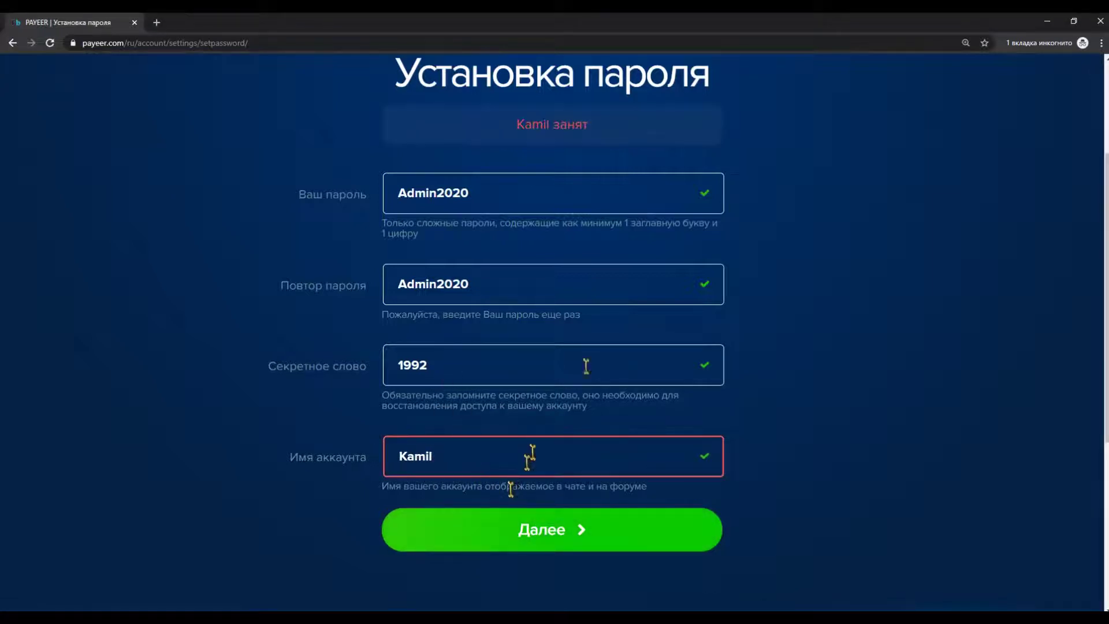
{"action": "left_click", "coordinate": [466, 453]}
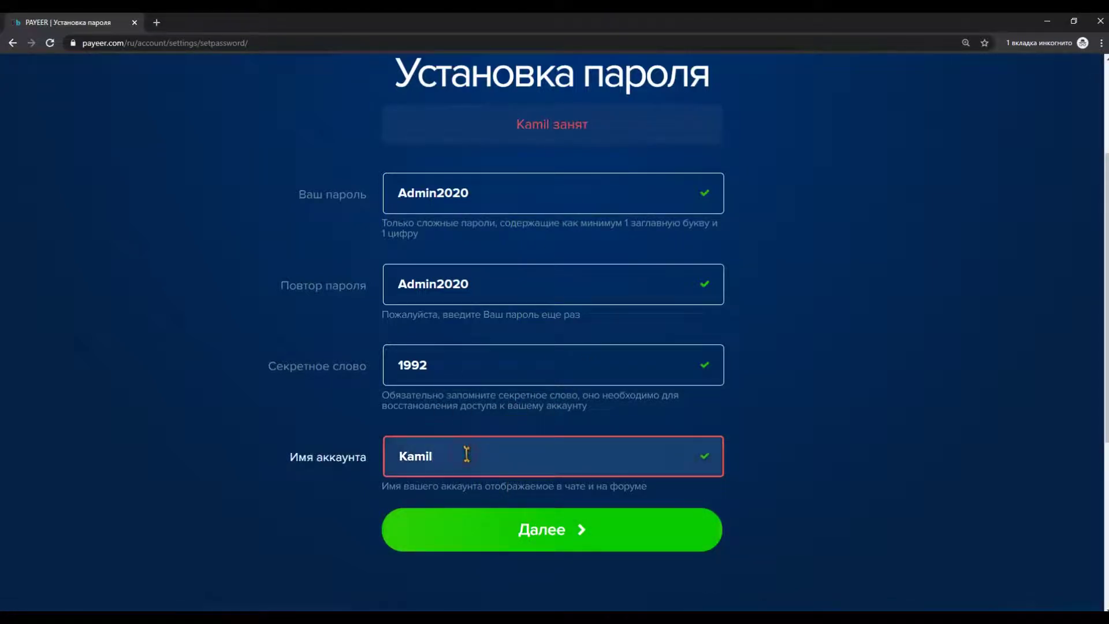
{"action": "left_click", "coordinate": [537, 537]}
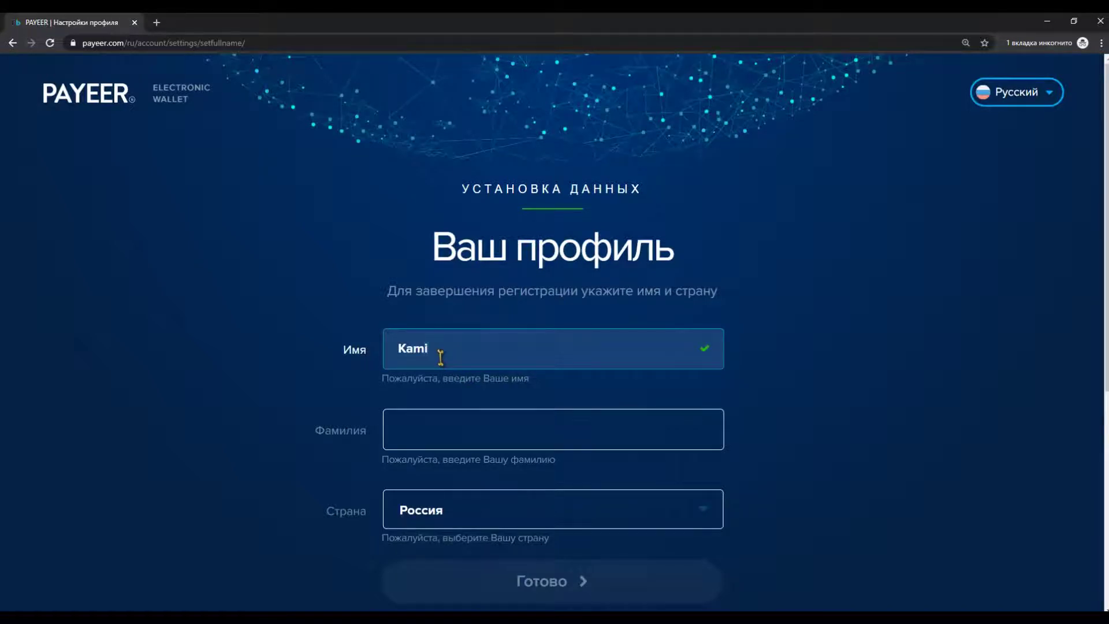
Enter the first name and surname, keep Россия as country, and finish with Готово.
{"action": "type", "text": "l"}
{"action": "key", "text": "Tab"}
{"action": "type", "text": "H"}
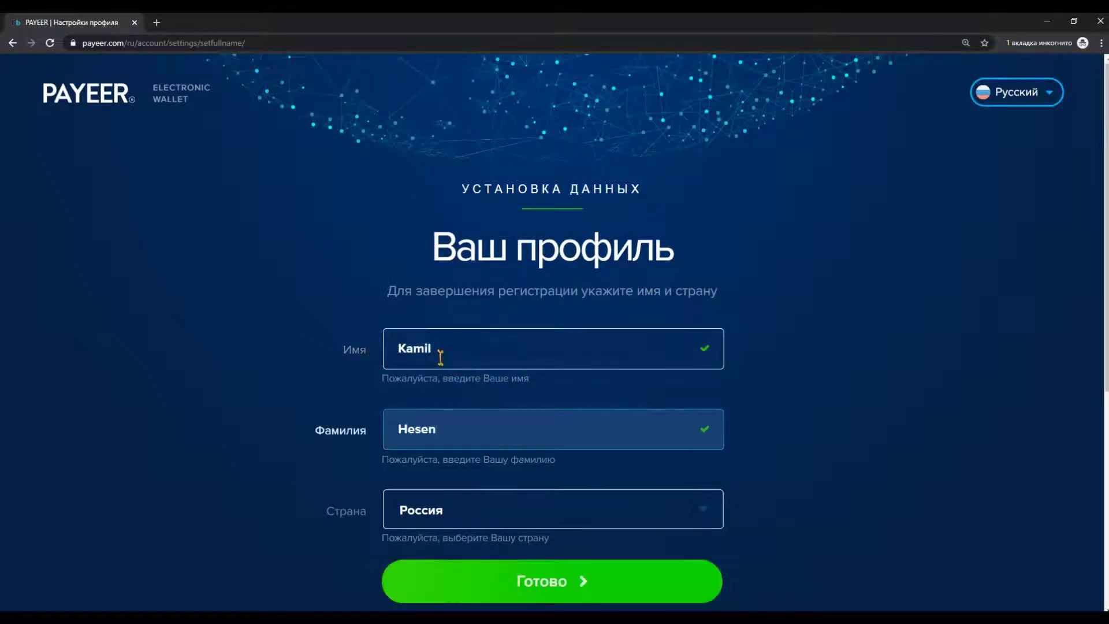
{"action": "left_click", "coordinate": [539, 589]}
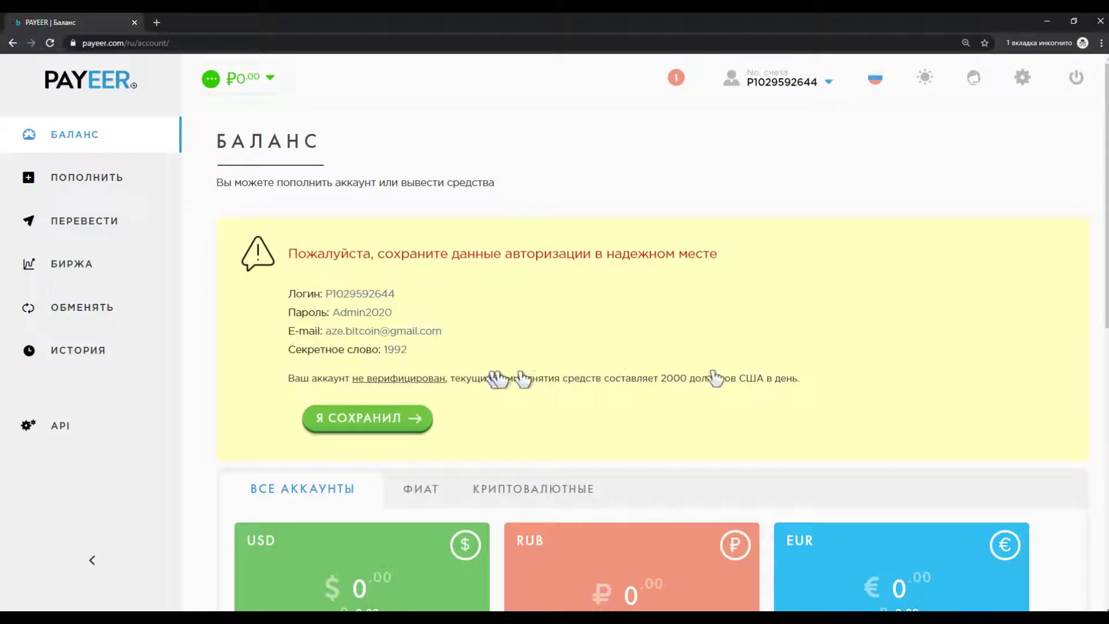
Copy the login details from the yellow notice and save them in another window.
{"action": "triple_click", "coordinate": [829, 386]}
{"action": "left_click", "coordinate": [491, 361]}
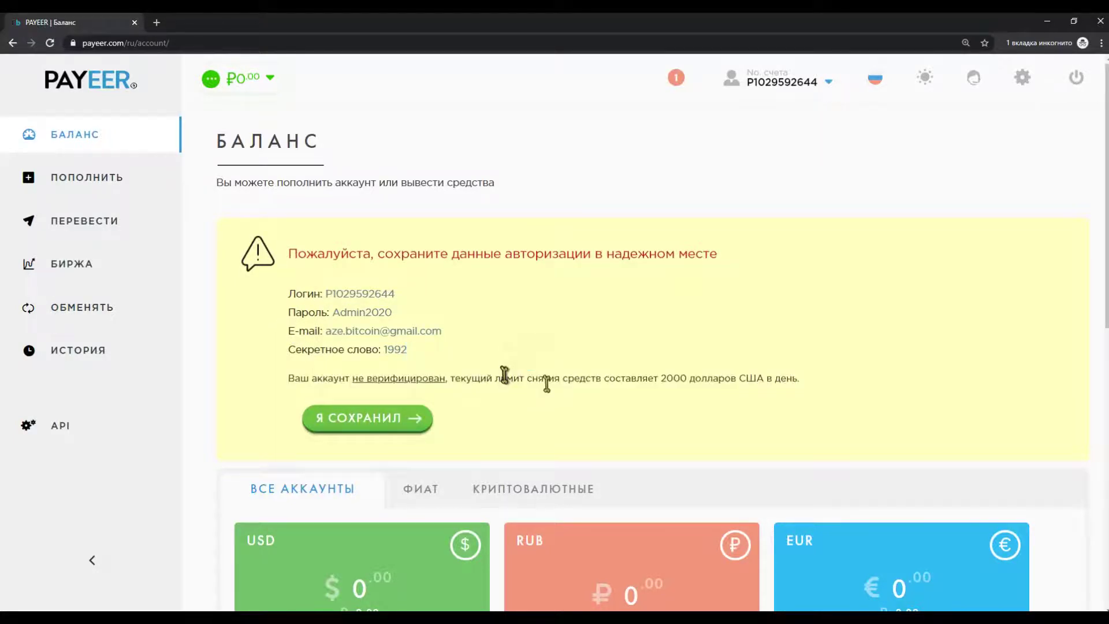
{"action": "left_click_drag", "start_coordinate": [846, 386], "coordinate": [586, 377]}
{"action": "left_click", "coordinate": [496, 381]}
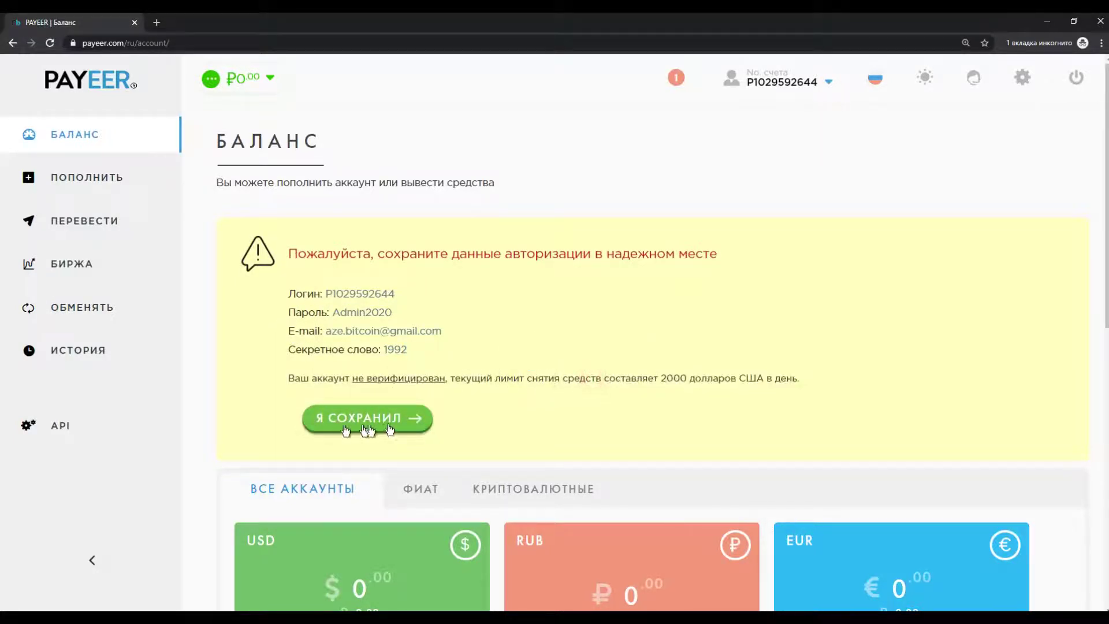
{"action": "left_click_drag", "start_coordinate": [287, 292], "coordinate": [809, 376]}
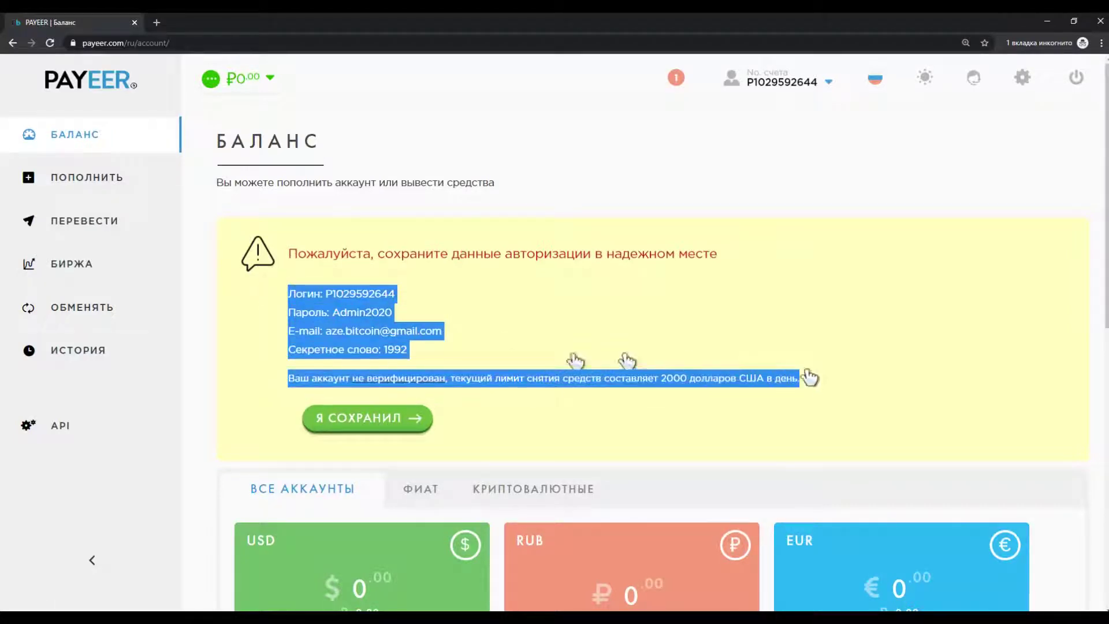
{"action": "key", "text": "alt+Tab"}
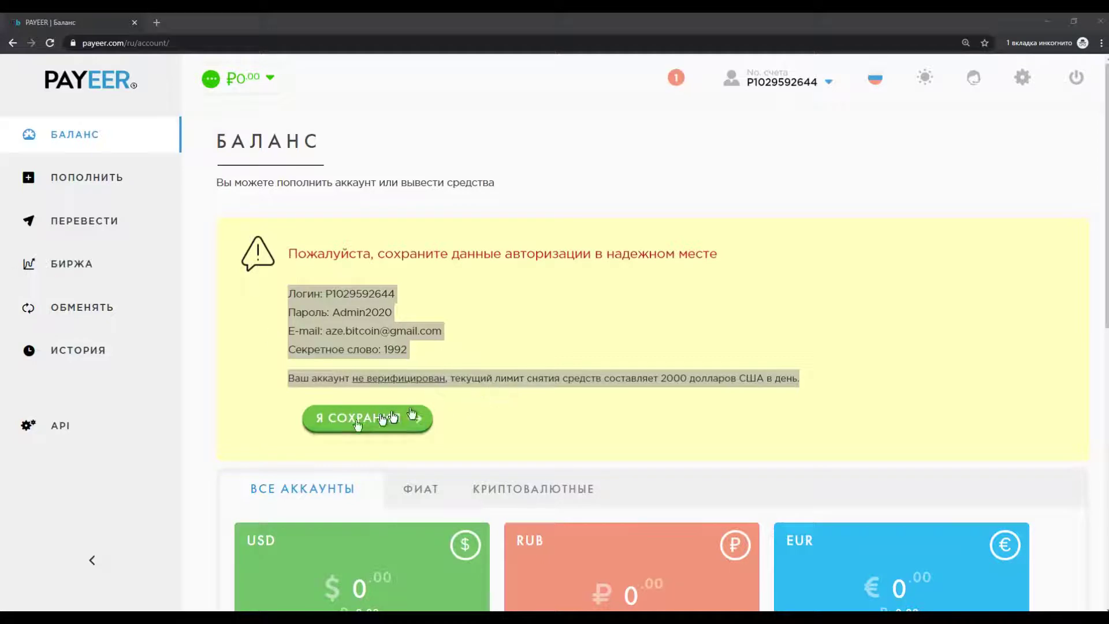
{"action": "left_click", "coordinate": [512, 347]}
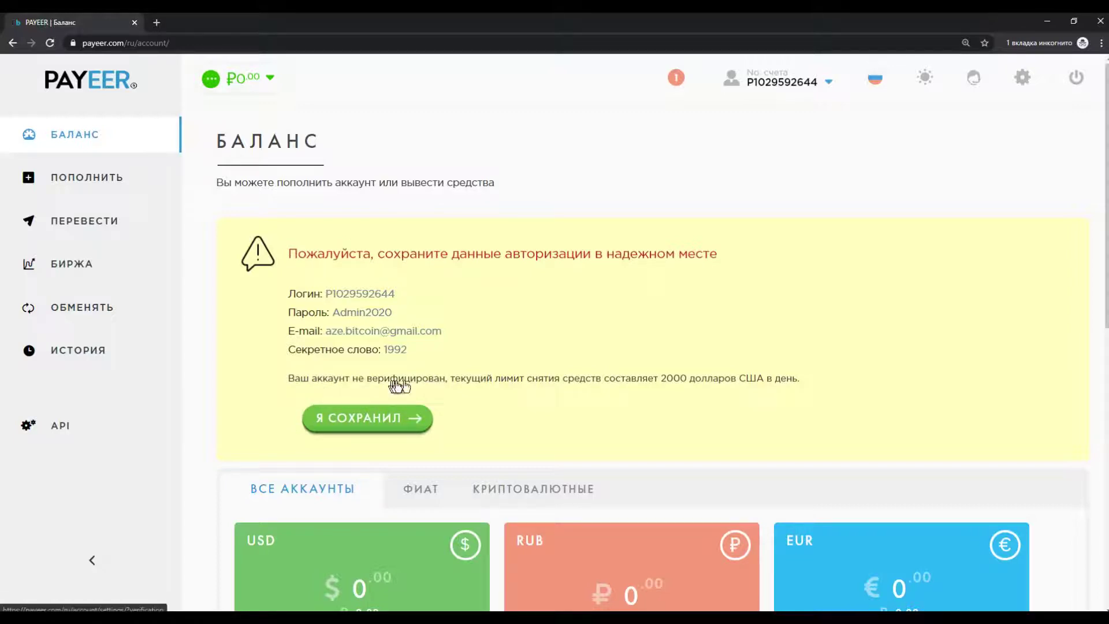
Dismiss the credentials notice with Я СОХРАНИЛ.
{"action": "left_click_drag", "start_coordinate": [832, 382], "coordinate": [691, 382]}
{"action": "left_click", "coordinate": [692, 389]}
{"action": "left_click", "coordinate": [799, 377]}
{"action": "left_click", "coordinate": [691, 381]}
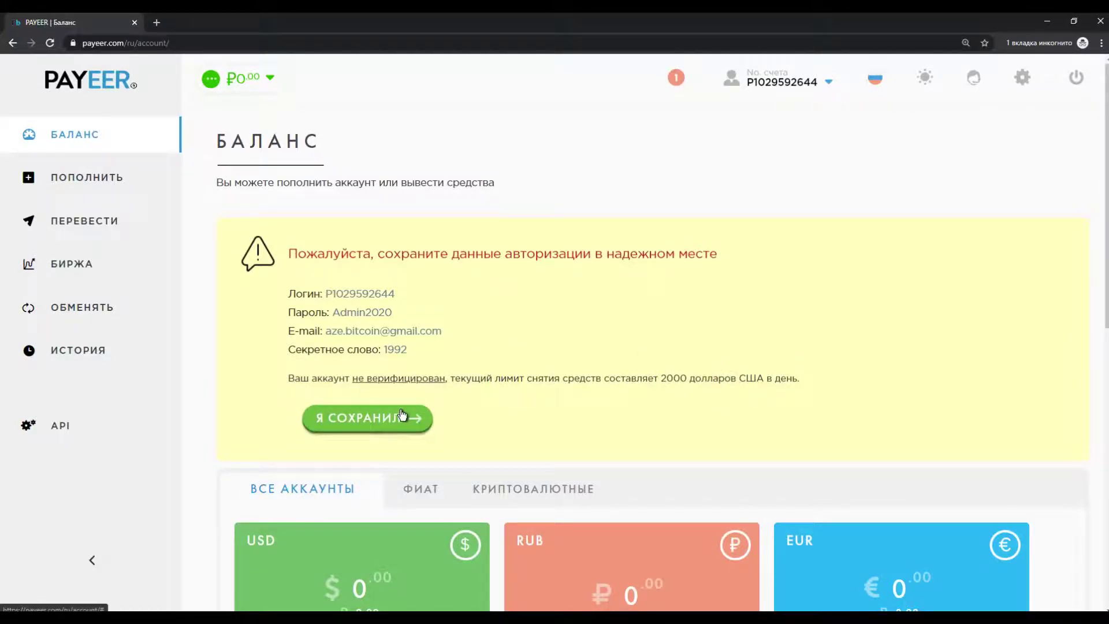
{"action": "left_click", "coordinate": [343, 419]}
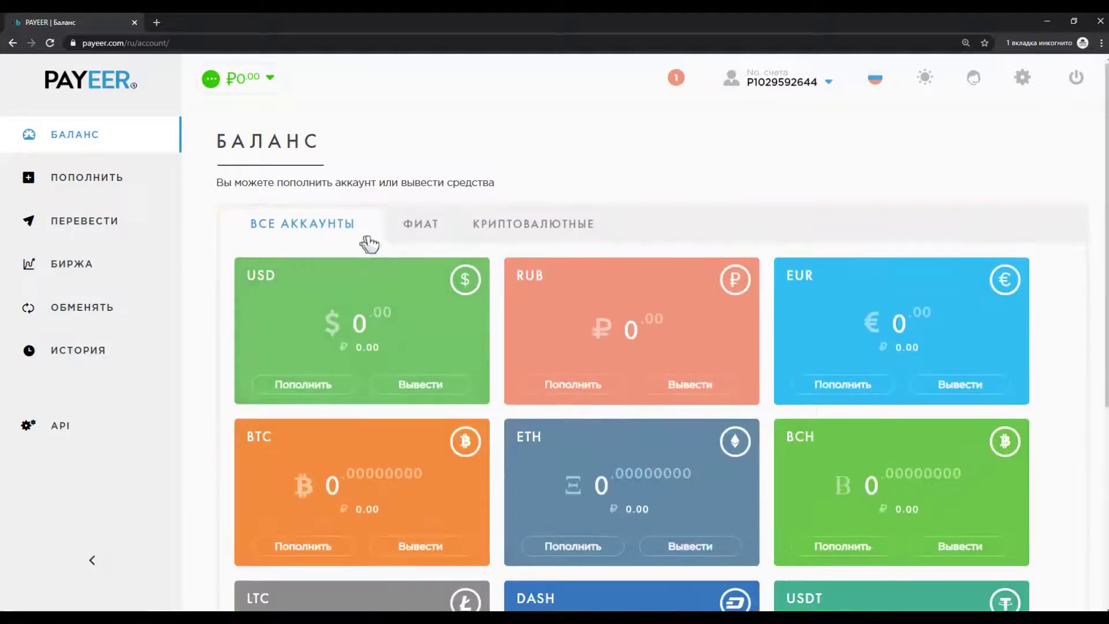
{"action": "mouse_move", "coordinate": [905, 102]}
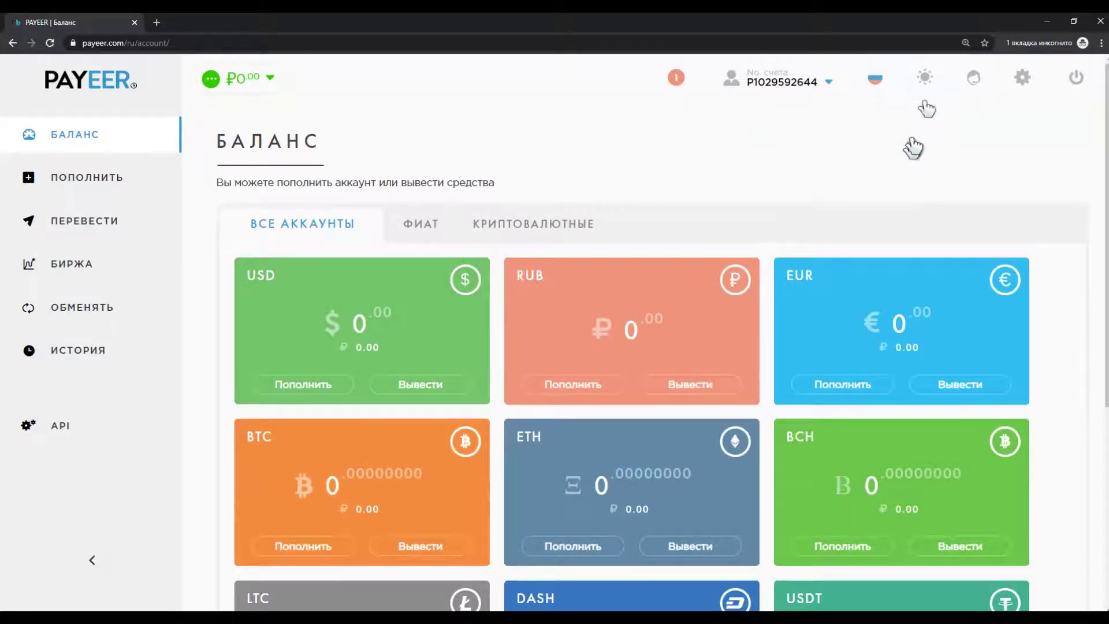
{"action": "left_click", "coordinate": [907, 161]}
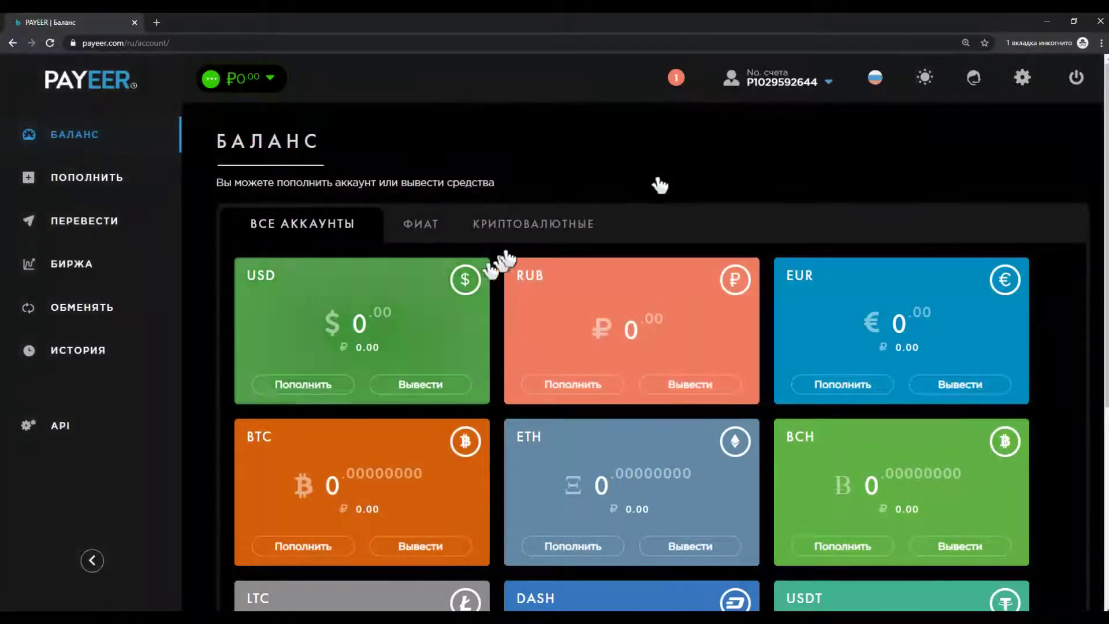
{"action": "mouse_move", "coordinate": [930, 104]}
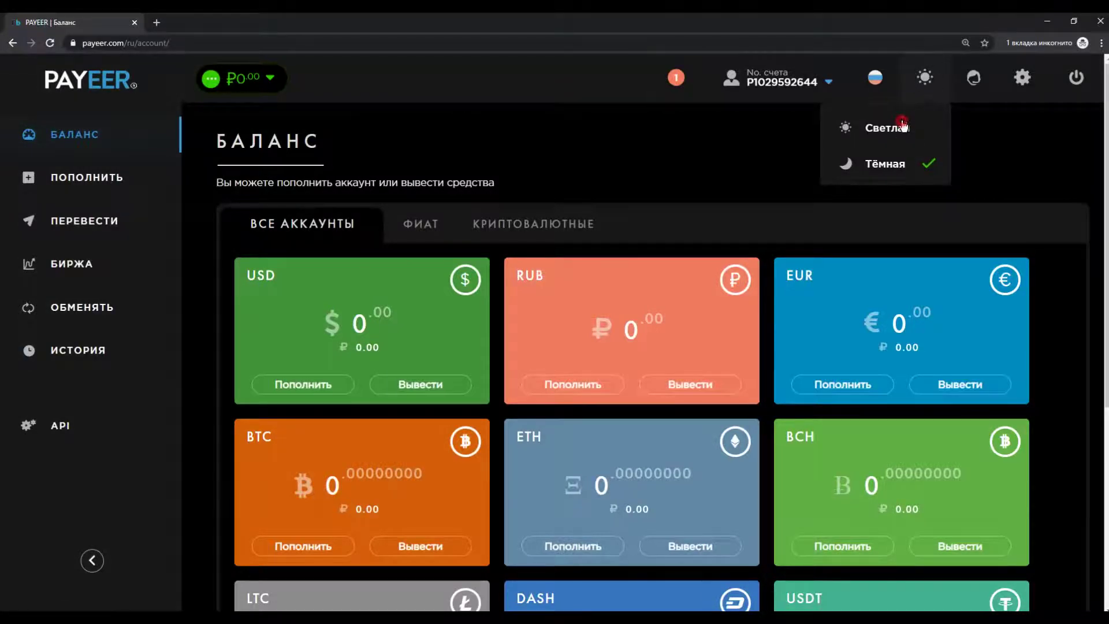
{"action": "left_click", "coordinate": [892, 126]}
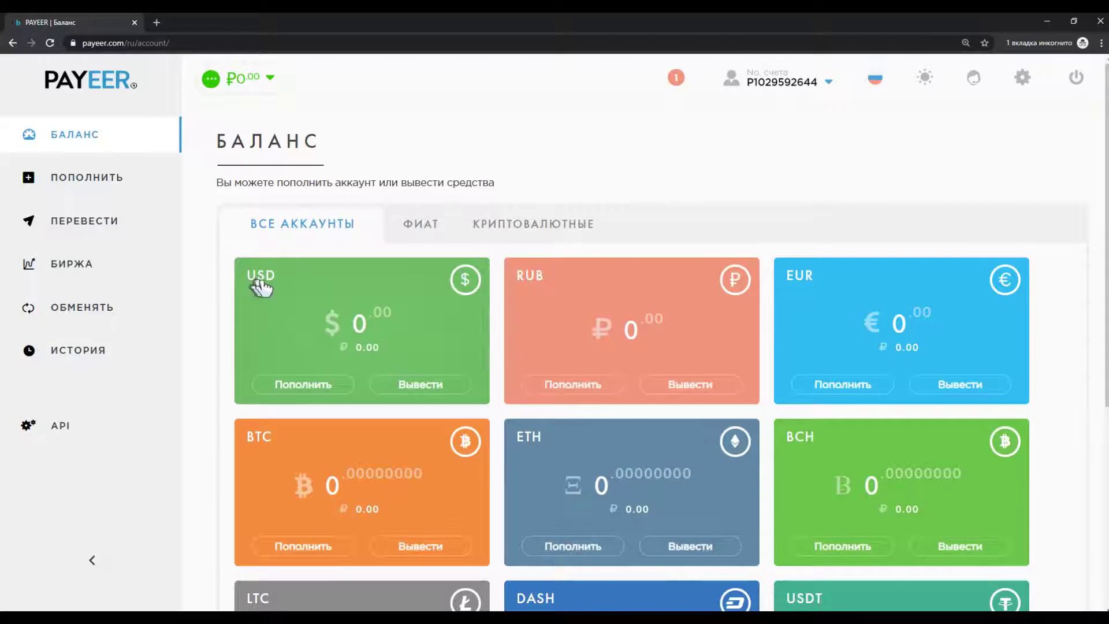
Start a USD balance top-up and choose MasterCard (from 3.99%) as the payment system.
{"action": "left_click", "coordinate": [313, 385]}
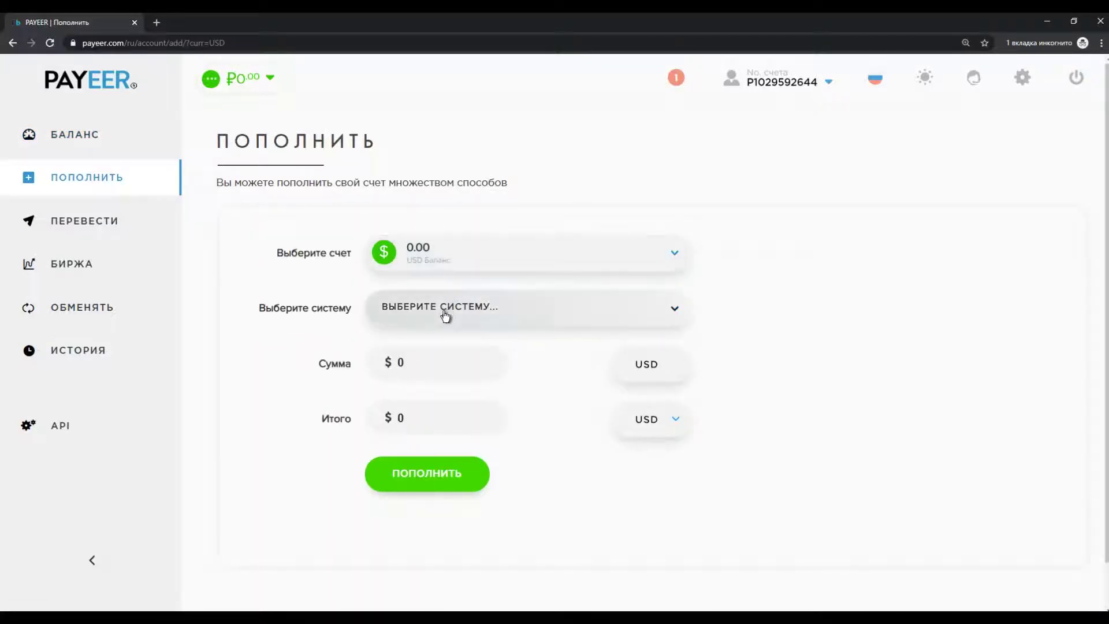
{"action": "left_click", "coordinate": [445, 312]}
{"action": "scroll", "coordinate": [438, 376], "scroll_direction": "down", "scroll_amount": 1}
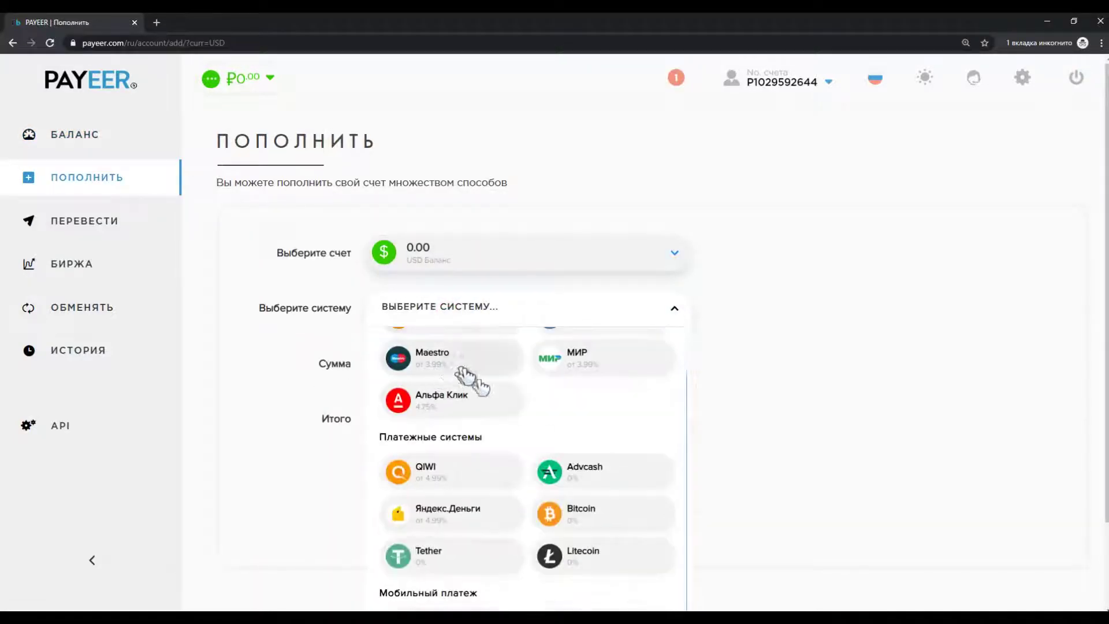
{"action": "scroll", "coordinate": [895, 406], "scroll_direction": "down", "scroll_amount": 2}
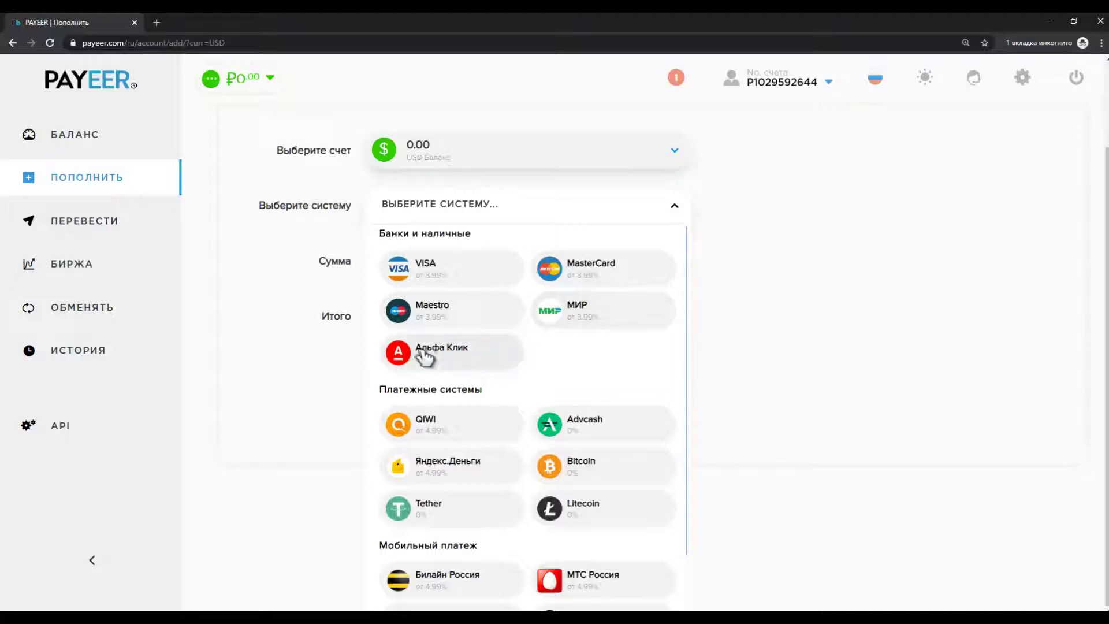
{"action": "scroll", "coordinate": [554, 454], "scroll_direction": "down", "scroll_amount": 1}
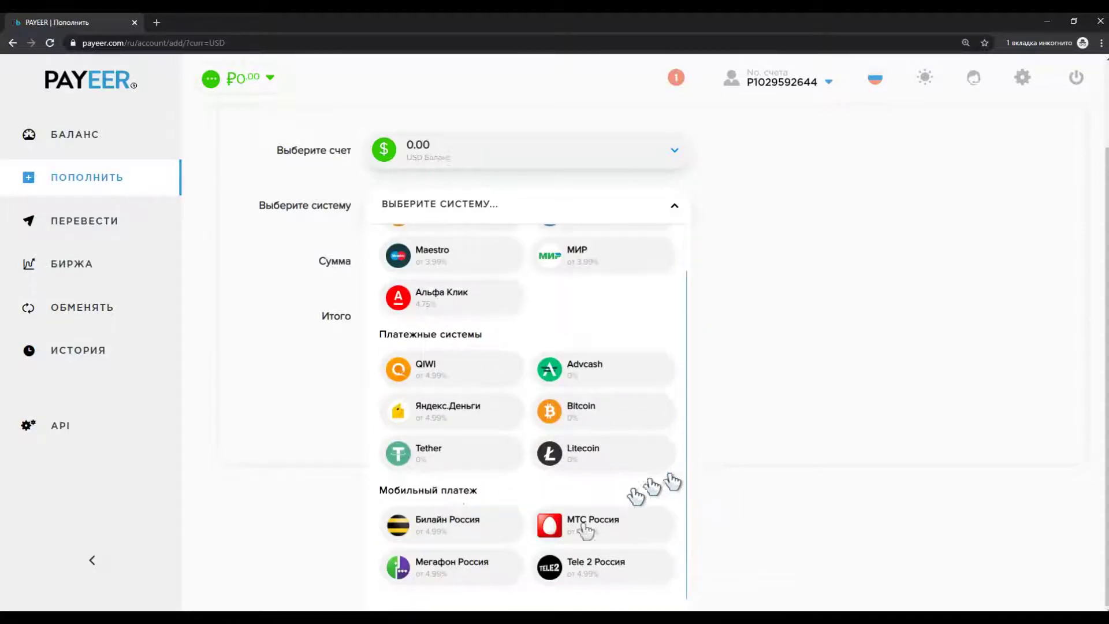
{"action": "scroll", "coordinate": [471, 340], "scroll_direction": "up", "scroll_amount": 1}
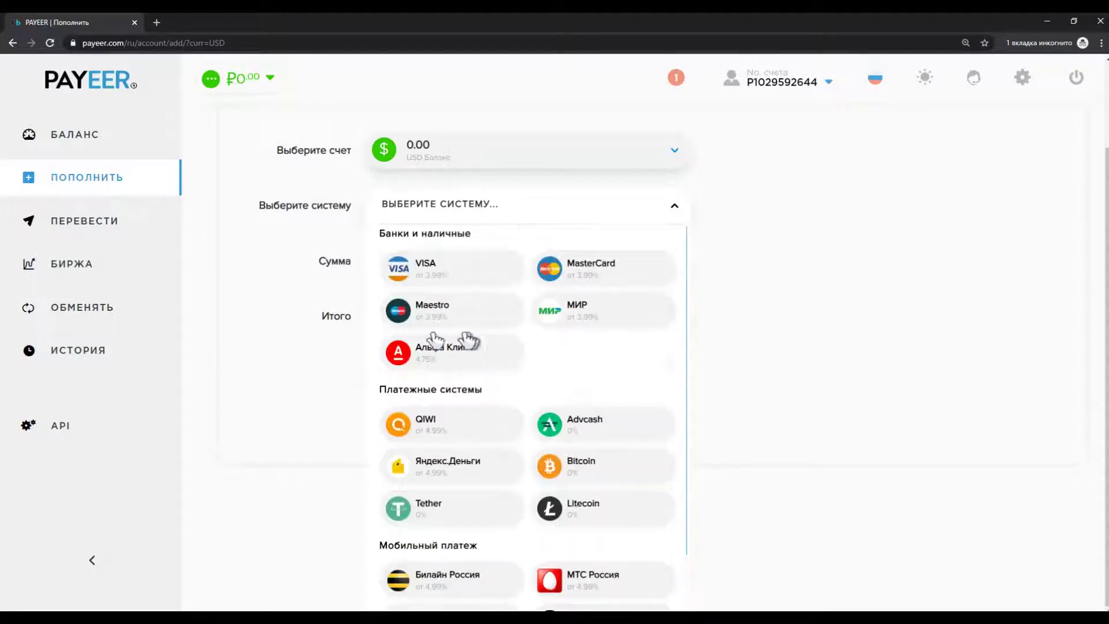
{"action": "key", "text": "ctrl+plus"}
{"action": "key", "text": "ctrl+plus"}
{"action": "key", "text": "ctrl+plus"}
{"action": "key", "text": "ctrl+plus"}
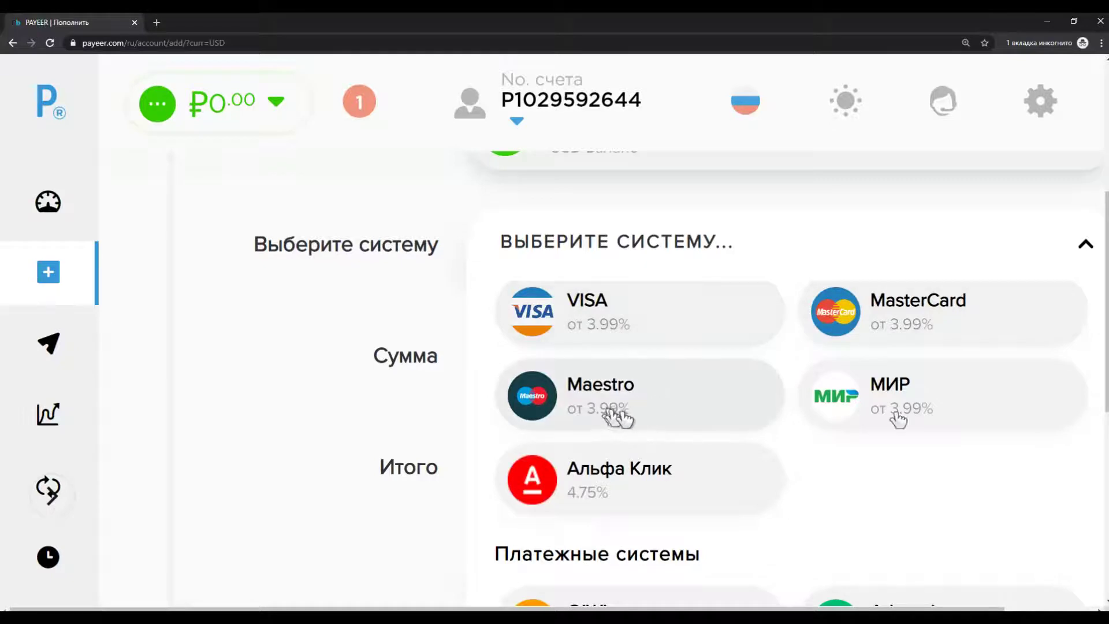
{"action": "left_click", "coordinate": [918, 323]}
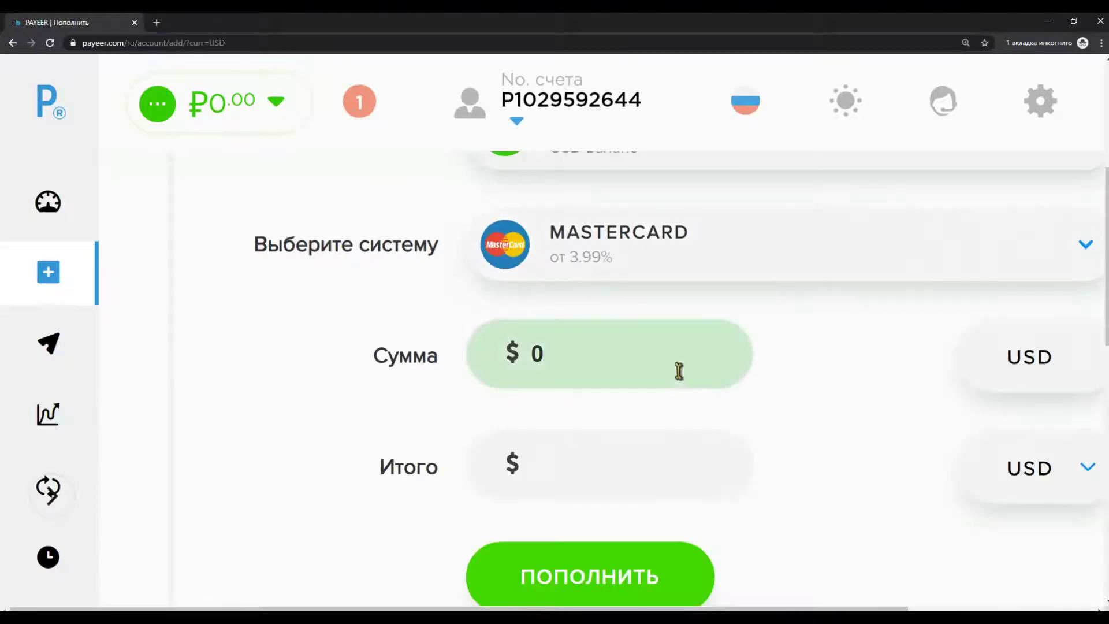
Restore the page zoom and review the MasterCard per-transaction limits.
{"action": "key", "text": "ctrl+minus"}
{"action": "key", "text": "ctrl+minus"}
{"action": "left_click", "coordinate": [385, 371]}
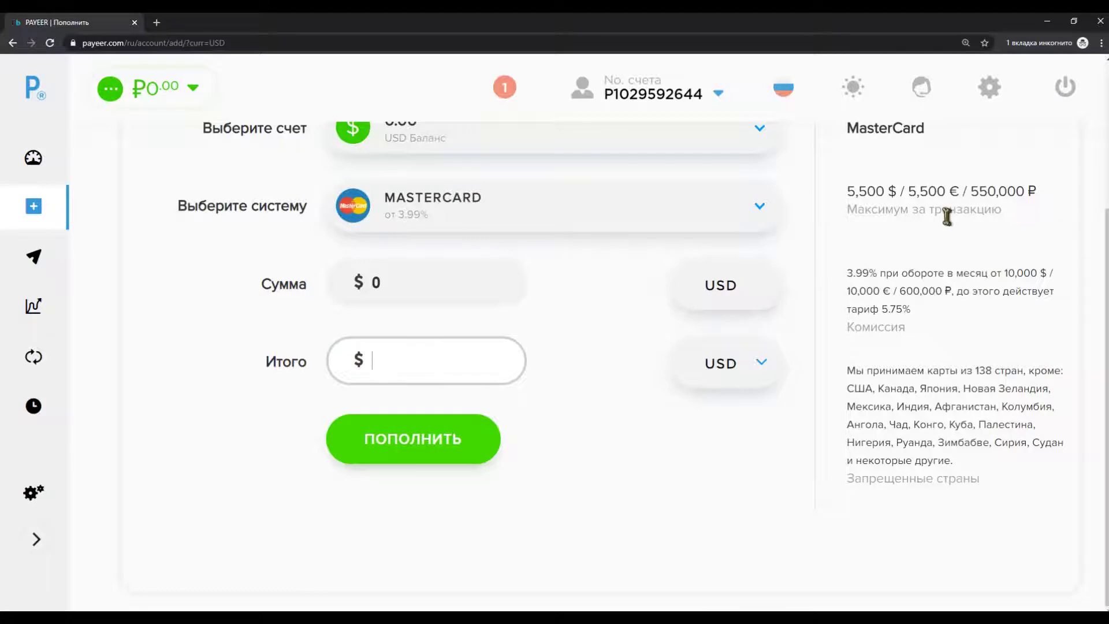
{"action": "scroll", "coordinate": [959, 248], "scroll_direction": "up", "scroll_amount": 2}
{"action": "scroll", "coordinate": [924, 242], "scroll_direction": "down", "scroll_amount": 2}
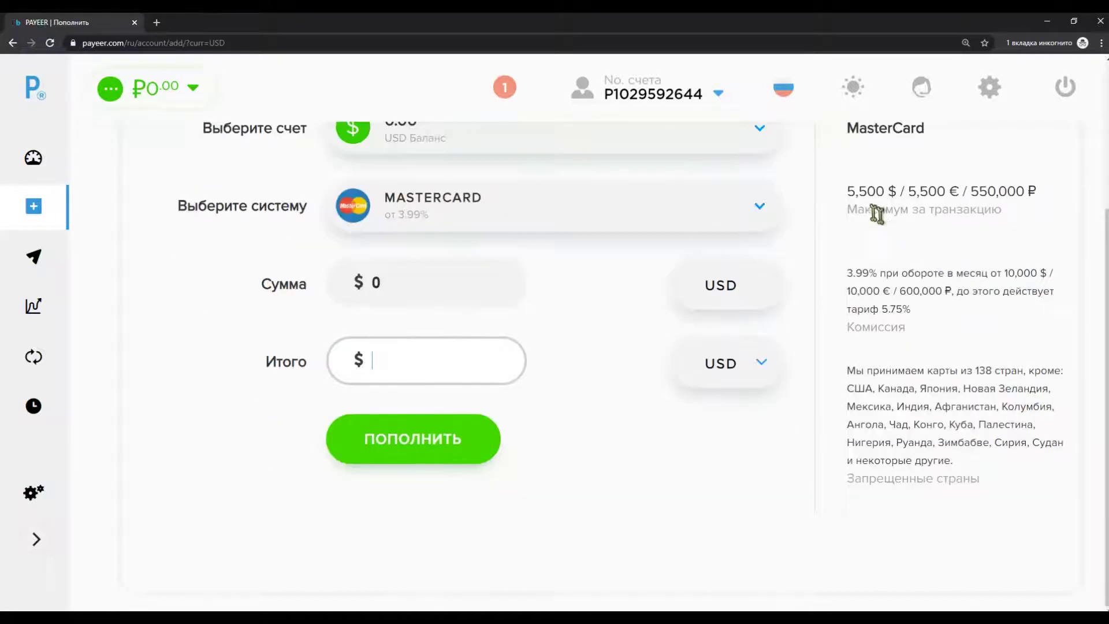
{"action": "left_click_drag", "start_coordinate": [848, 191], "coordinate": [952, 191]}
{"action": "left_click_drag", "start_coordinate": [1005, 217], "coordinate": [876, 195]}
{"action": "left_click", "coordinate": [910, 195]}
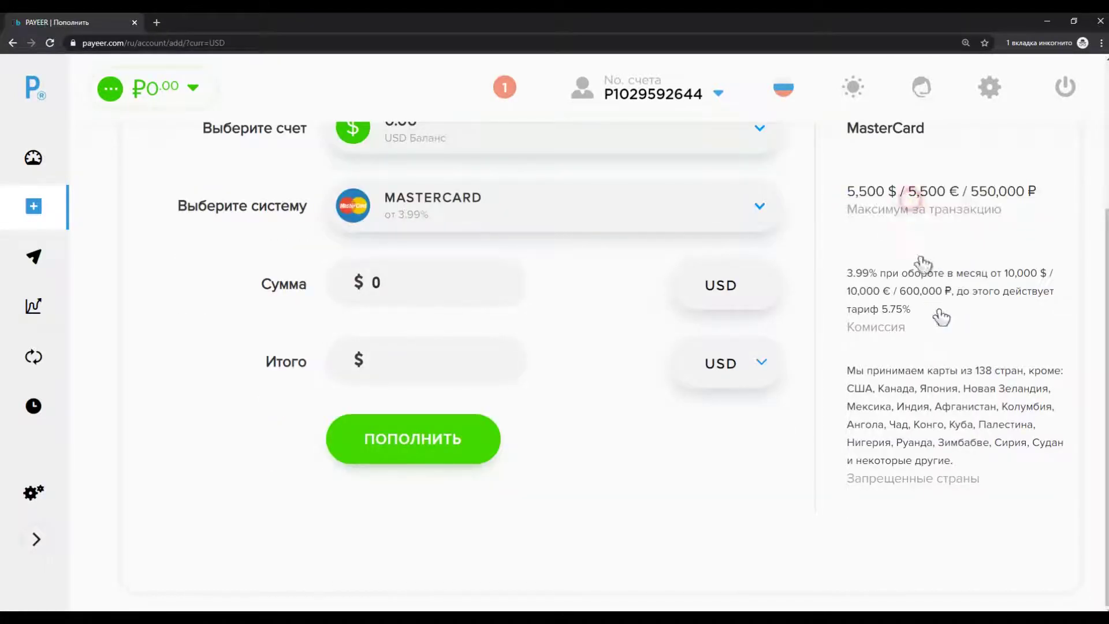
Enter a 30 USD total (28.31 USD credited) and submit with ПОПОЛНИТЬ.
{"action": "left_click", "coordinate": [406, 351]}
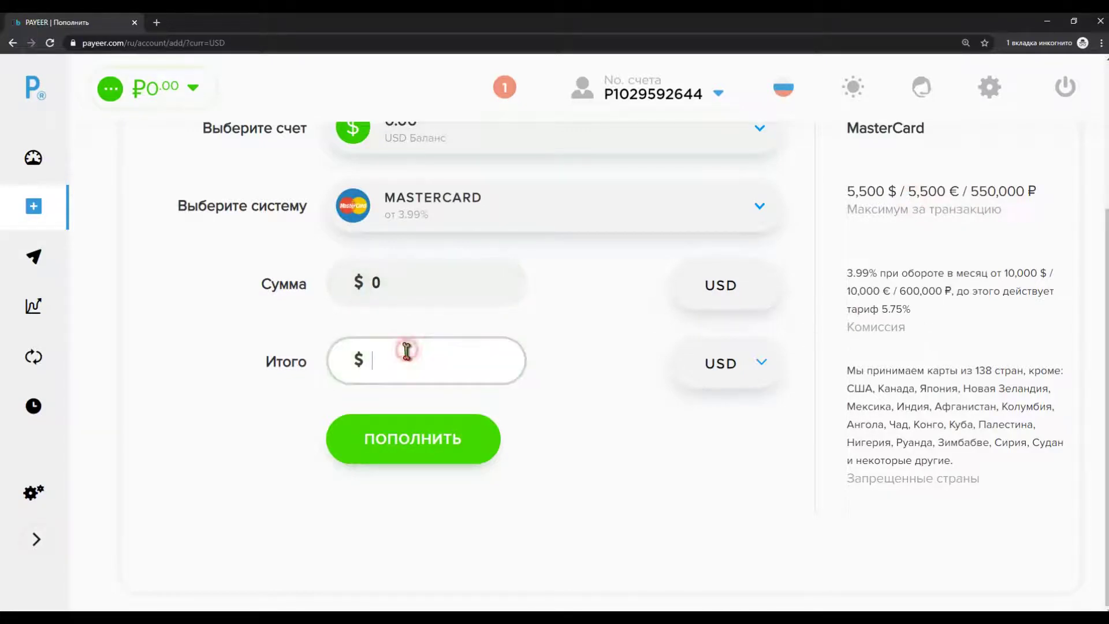
{"action": "left_click", "coordinate": [681, 370]}
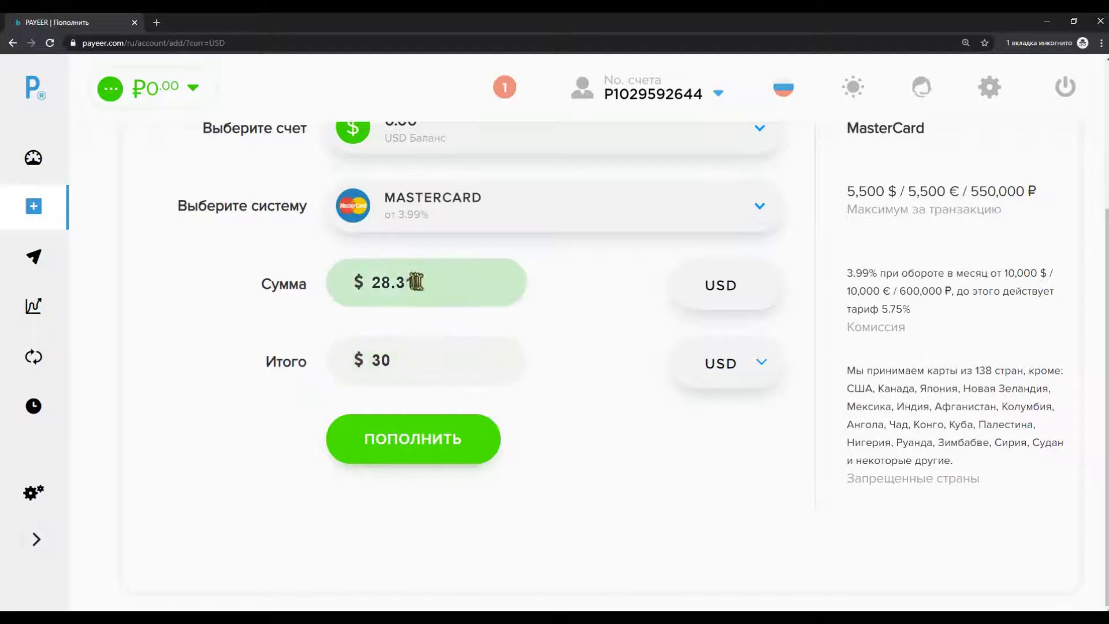
{"action": "double_click", "coordinate": [395, 363]}
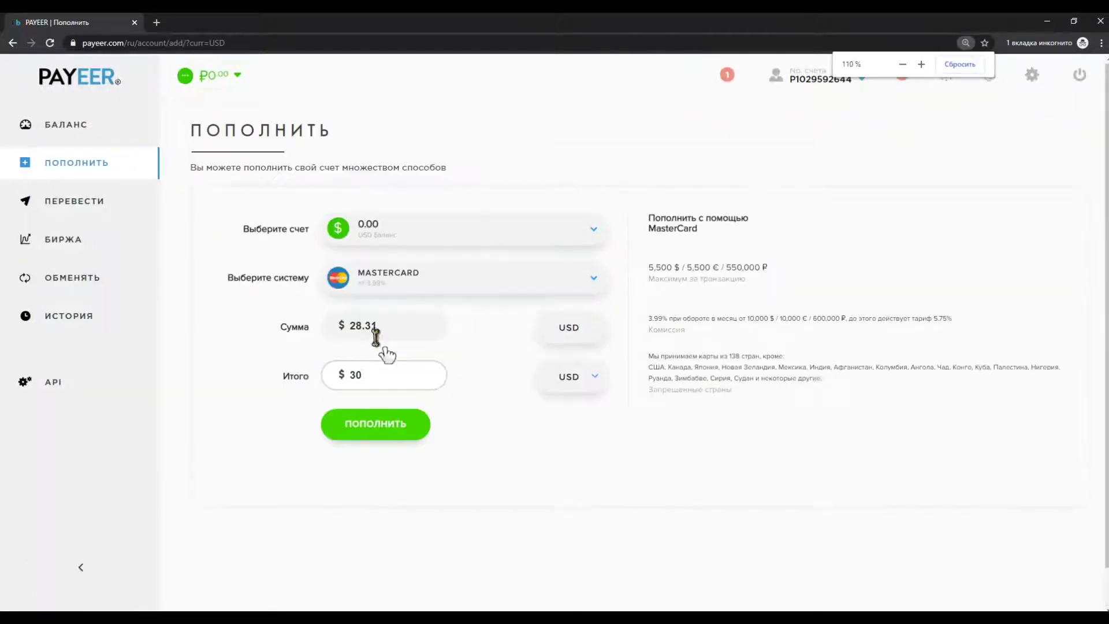
{"action": "double_click", "coordinate": [371, 414]}
{"action": "left_click", "coordinate": [398, 426]}
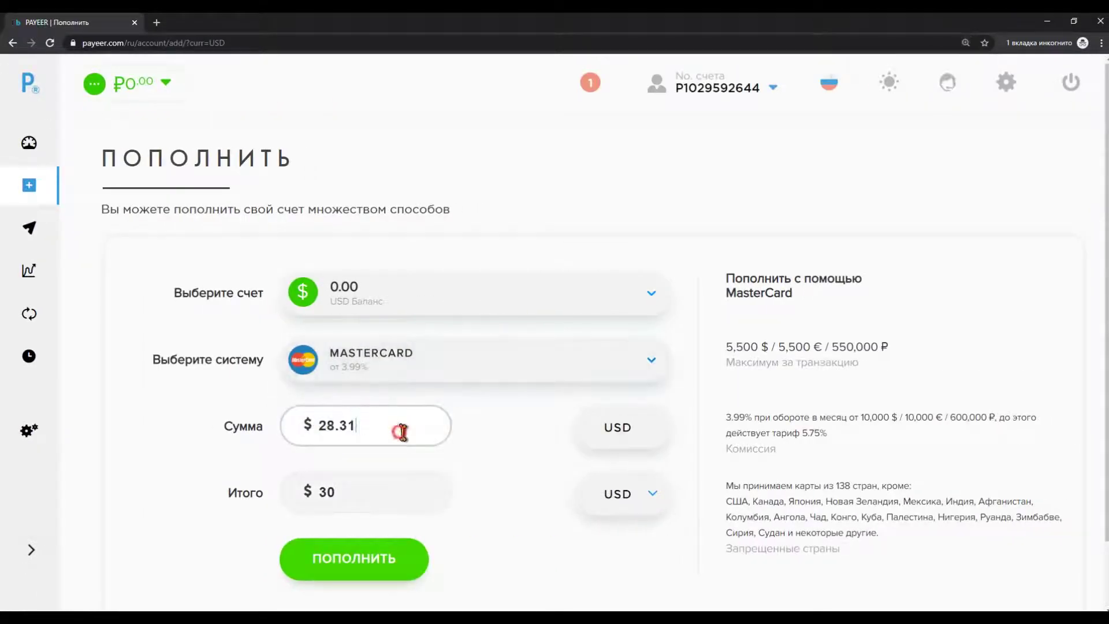
{"action": "scroll", "coordinate": [517, 440], "scroll_direction": "down", "scroll_amount": 1}
{"action": "left_click", "coordinate": [382, 495]}
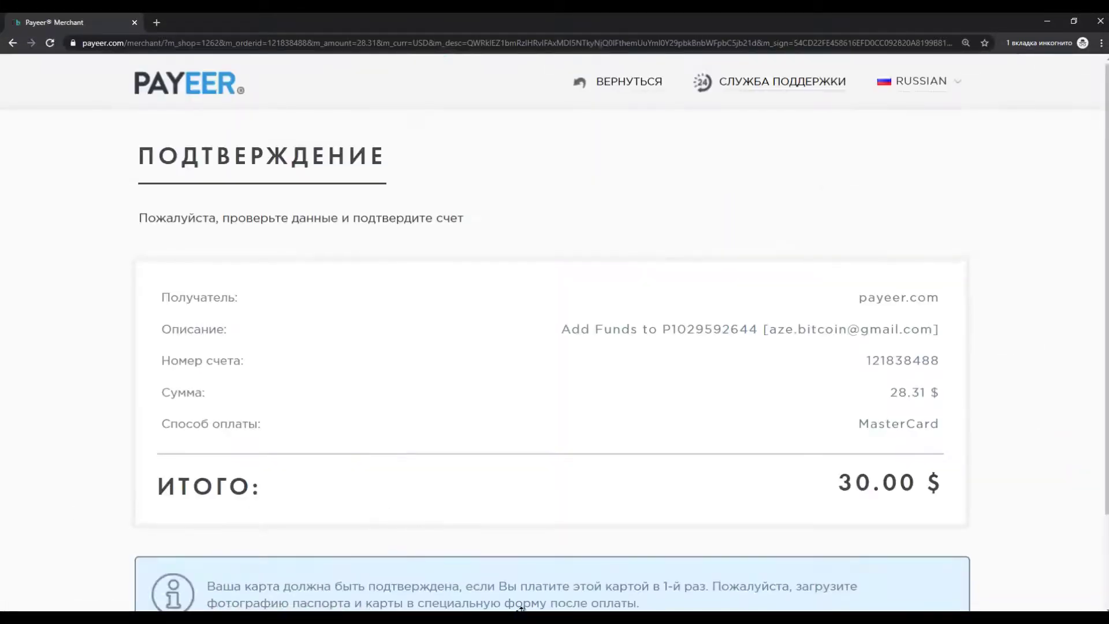
Read the card verification notice requesting passport and card photos.
{"action": "scroll", "coordinate": [363, 423], "scroll_direction": "down", "scroll_amount": 2}
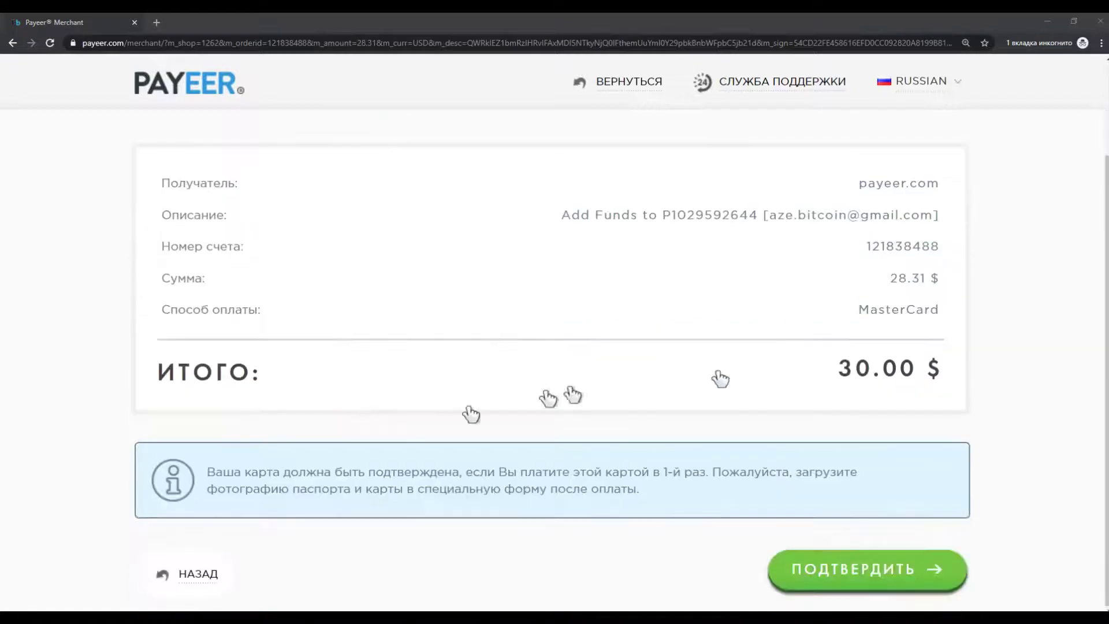
{"action": "left_click_drag", "start_coordinate": [207, 472], "coordinate": [656, 488]}
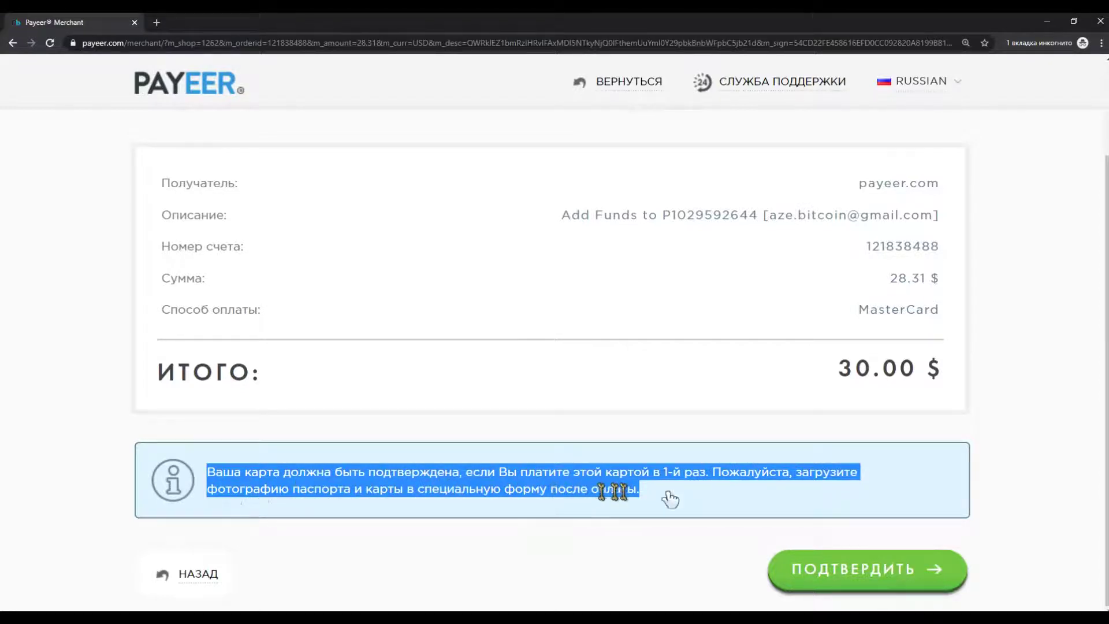
{"action": "left_click_drag", "start_coordinate": [644, 491], "coordinate": [389, 489]}
{"action": "left_click", "coordinate": [395, 488]}
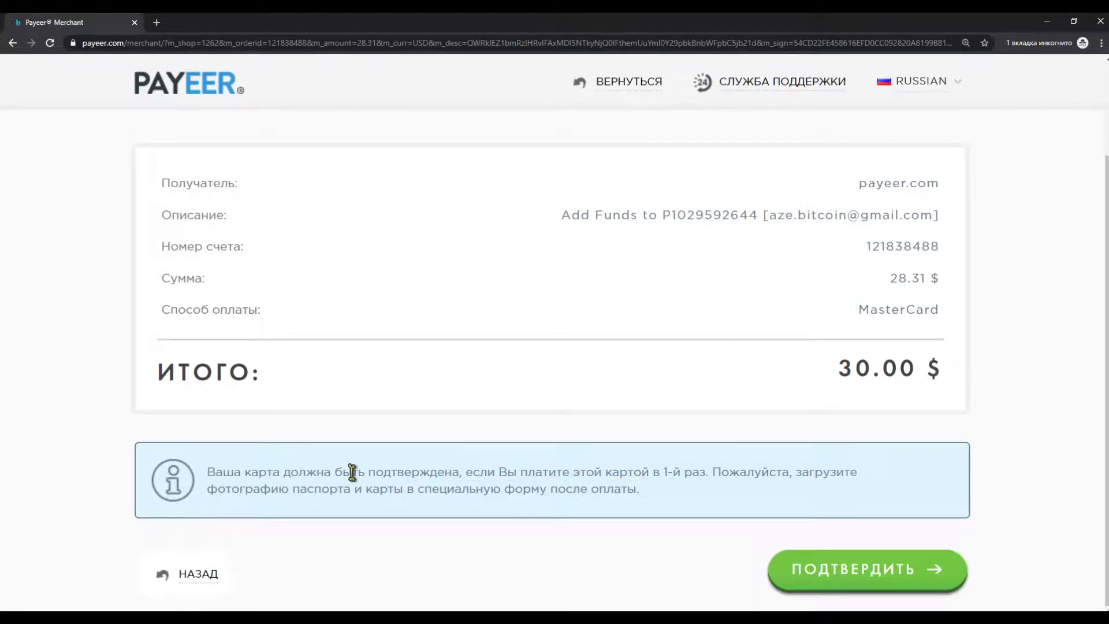
{"action": "left_click_drag", "start_coordinate": [711, 472], "coordinate": [213, 479]}
{"action": "left_click", "coordinate": [433, 468]}
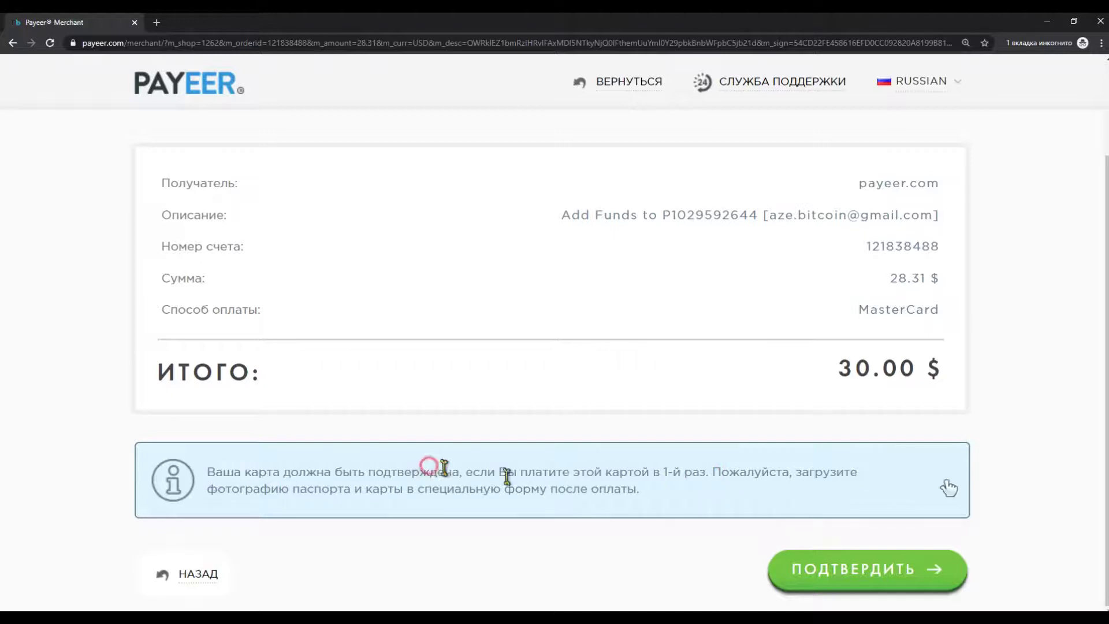
{"action": "left_click_drag", "start_coordinate": [767, 487], "coordinate": [733, 470]}
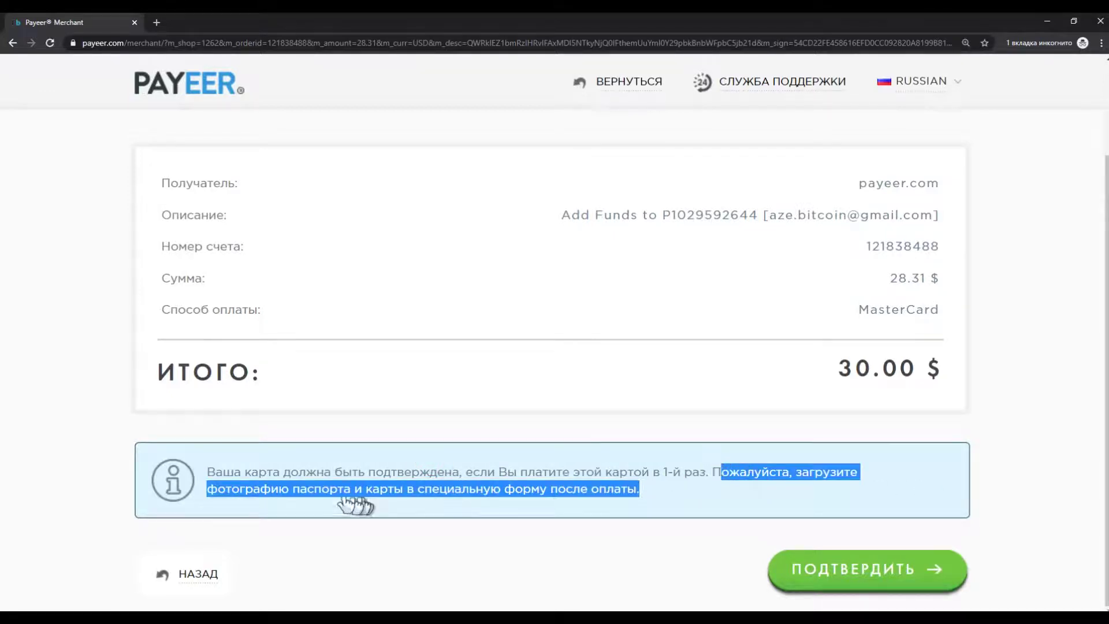
{"action": "left_click", "coordinate": [323, 494]}
Finish reading the notice and confirm the 30.00 $ payment with ПОДТВЕРДИТЬ.
{"action": "left_click_drag", "start_coordinate": [211, 496], "coordinate": [411, 490]}
{"action": "left_click", "coordinate": [411, 490]}
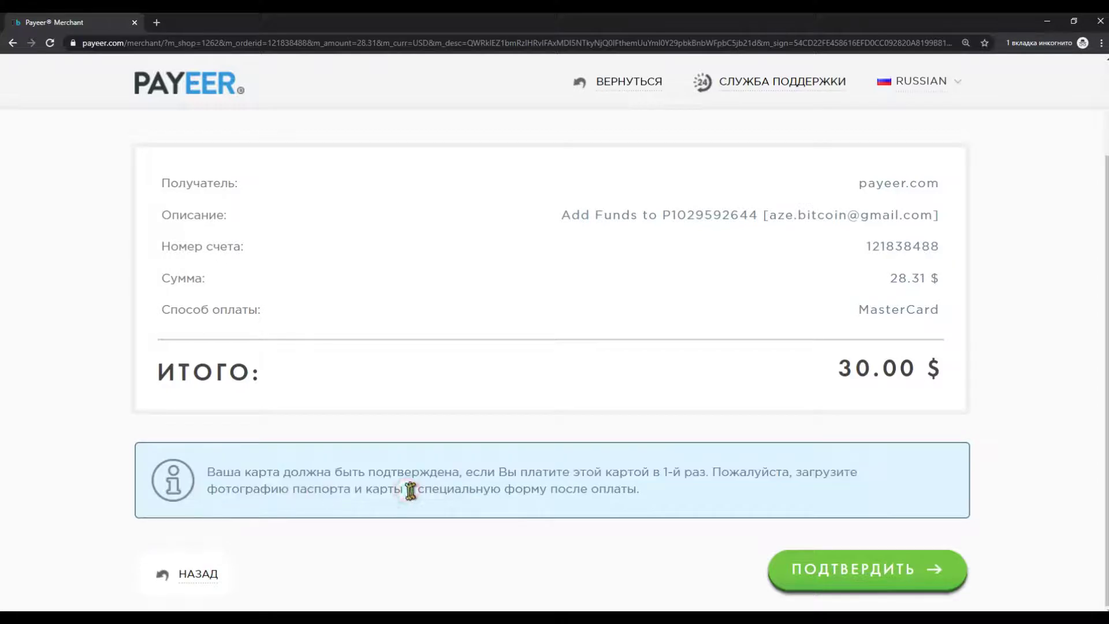
{"action": "left_click_drag", "start_coordinate": [661, 494], "coordinate": [439, 493]}
{"action": "left_click", "coordinate": [499, 493]}
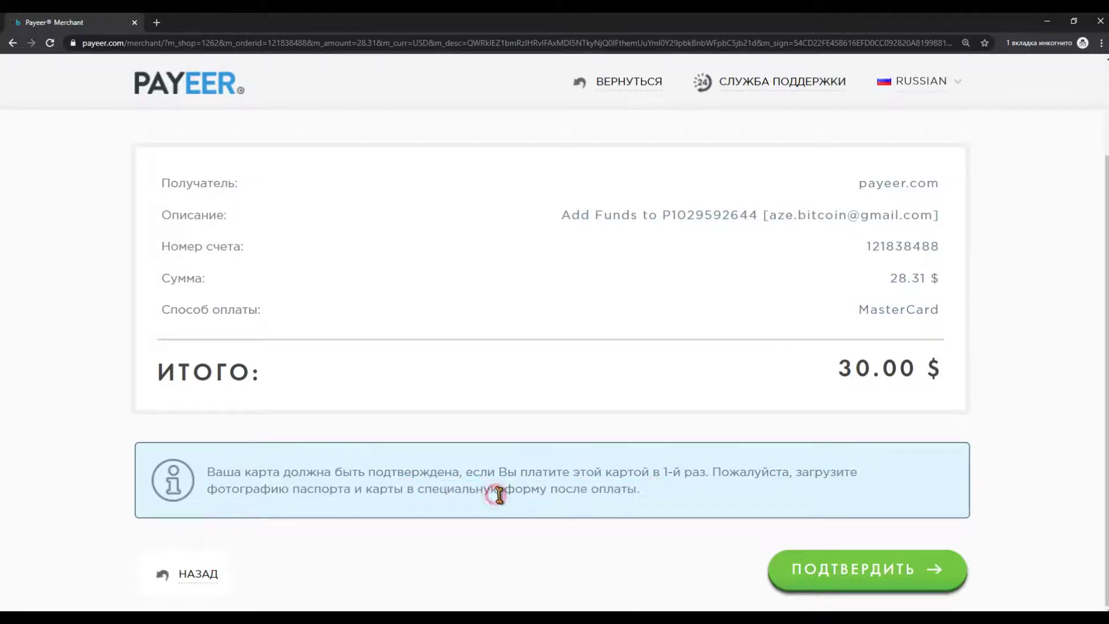
{"action": "left_click", "coordinate": [844, 571]}
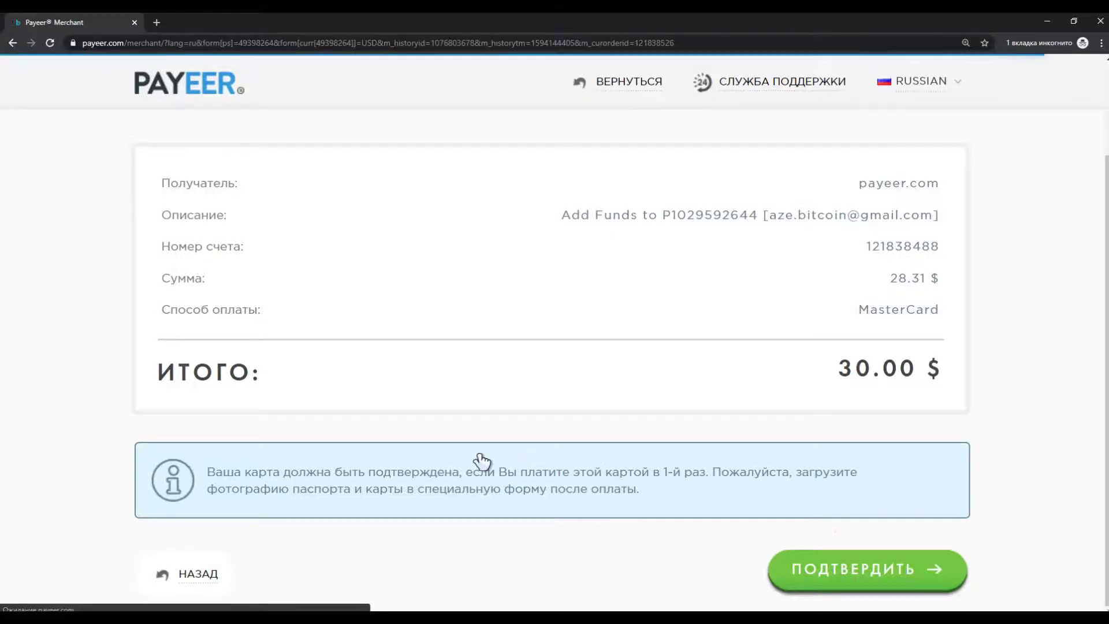
Reset the browser zoom to 100% on the 30.00 $ card payment page.
{"action": "key", "text": "ctrl+minus"}
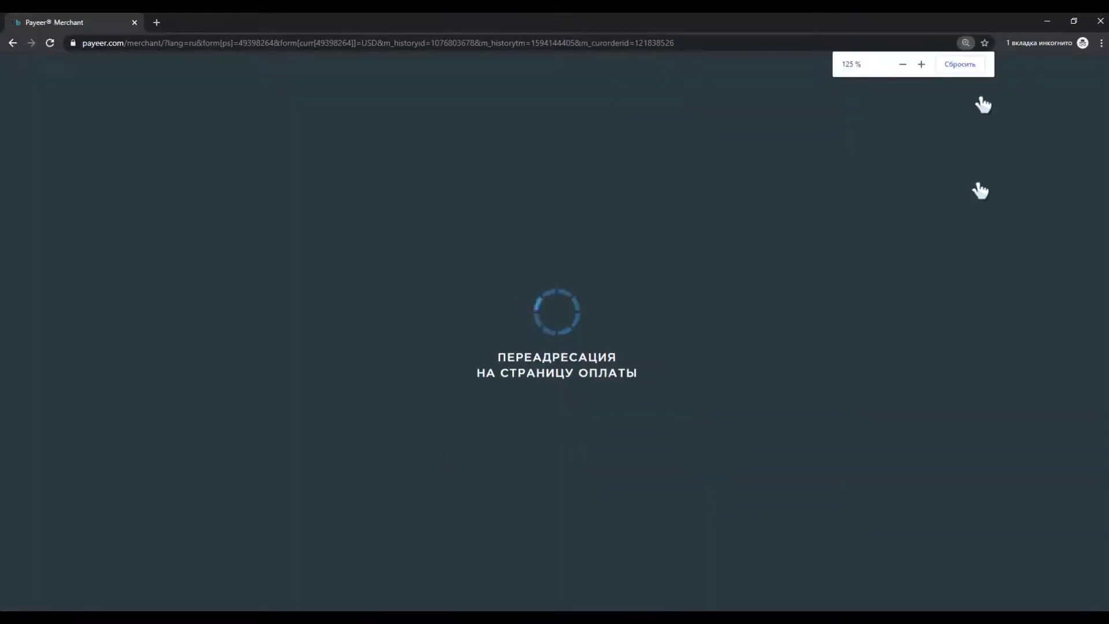
{"action": "left_click", "coordinate": [972, 68]}
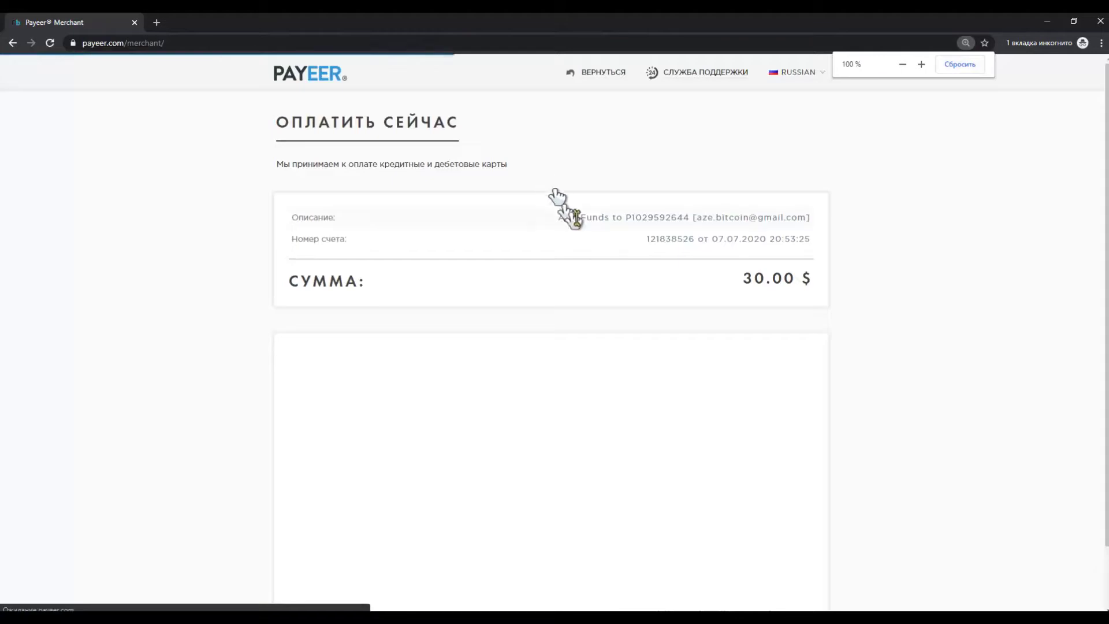
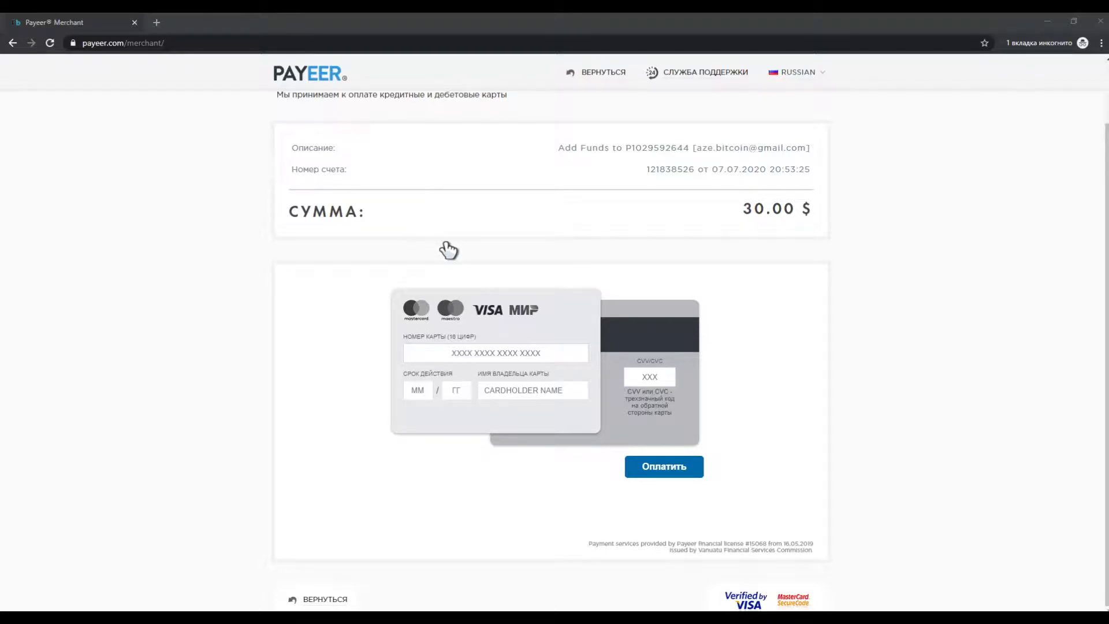
Leave the merchant card-payment page and view the Payeer Balance page, showing USD at $64.93.
{"action": "scroll", "coordinate": [449, 250], "scroll_direction": "up", "scroll_amount": 1}
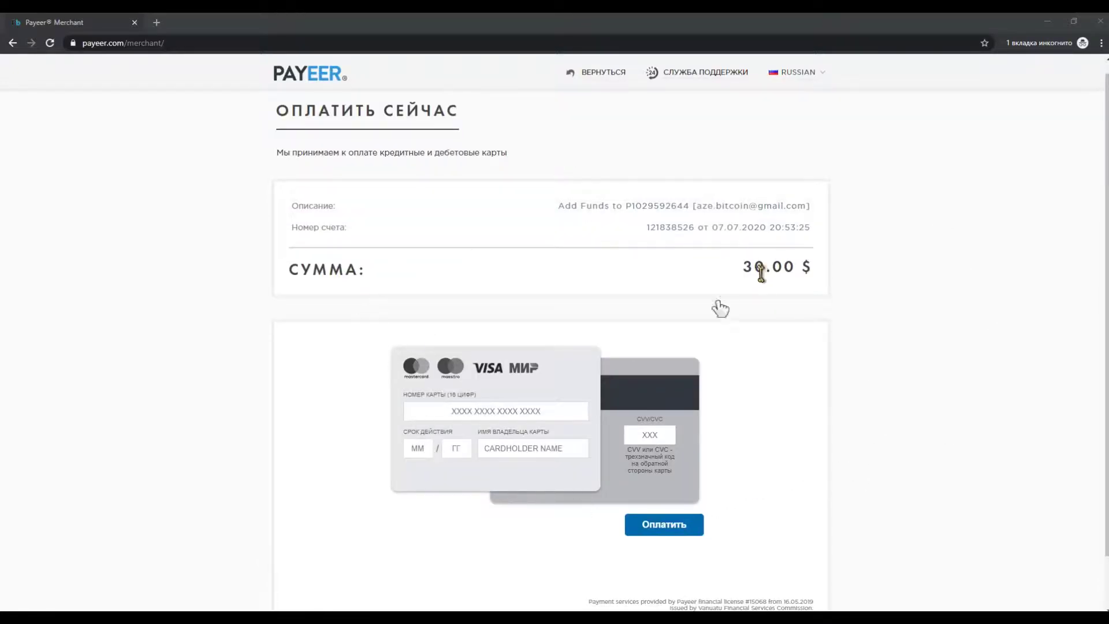
{"action": "left_click", "coordinate": [407, 409]}
{"action": "left_click", "coordinate": [793, 449]}
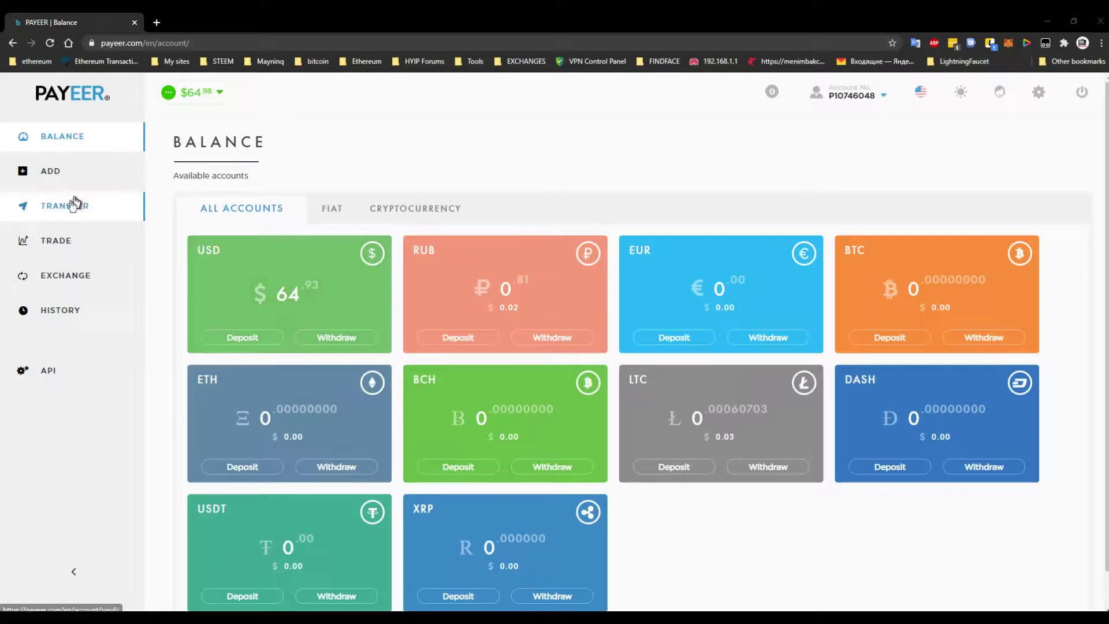
On the Exchange page, set USD as the source account and ETH as the destination.
{"action": "left_click", "coordinate": [73, 276]}
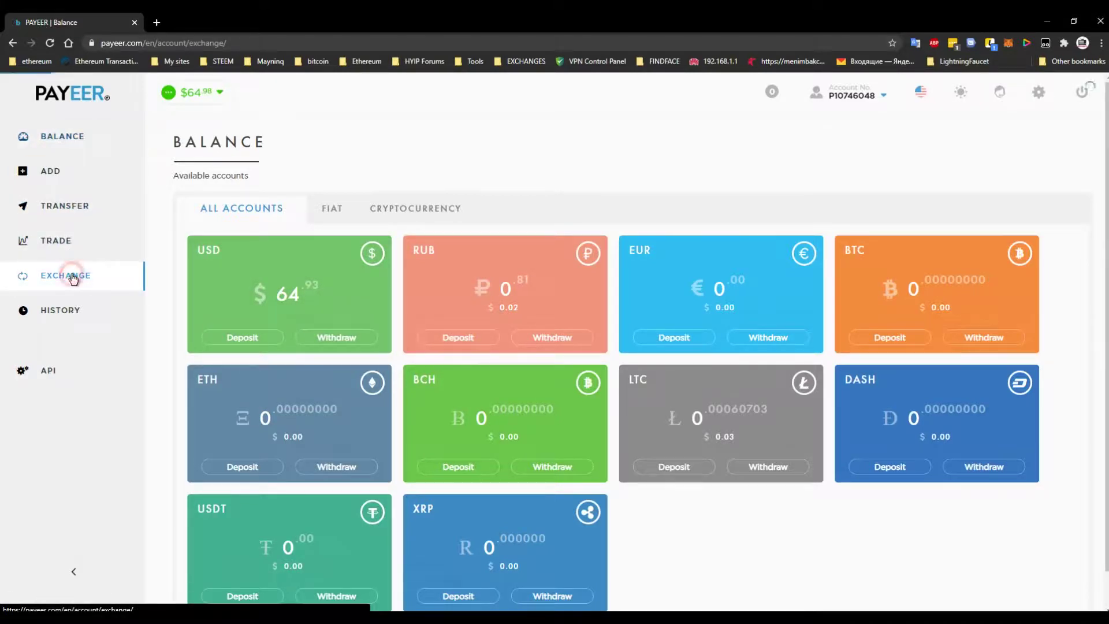
{"action": "left_click", "coordinate": [329, 237]}
{"action": "left_click", "coordinate": [346, 277]}
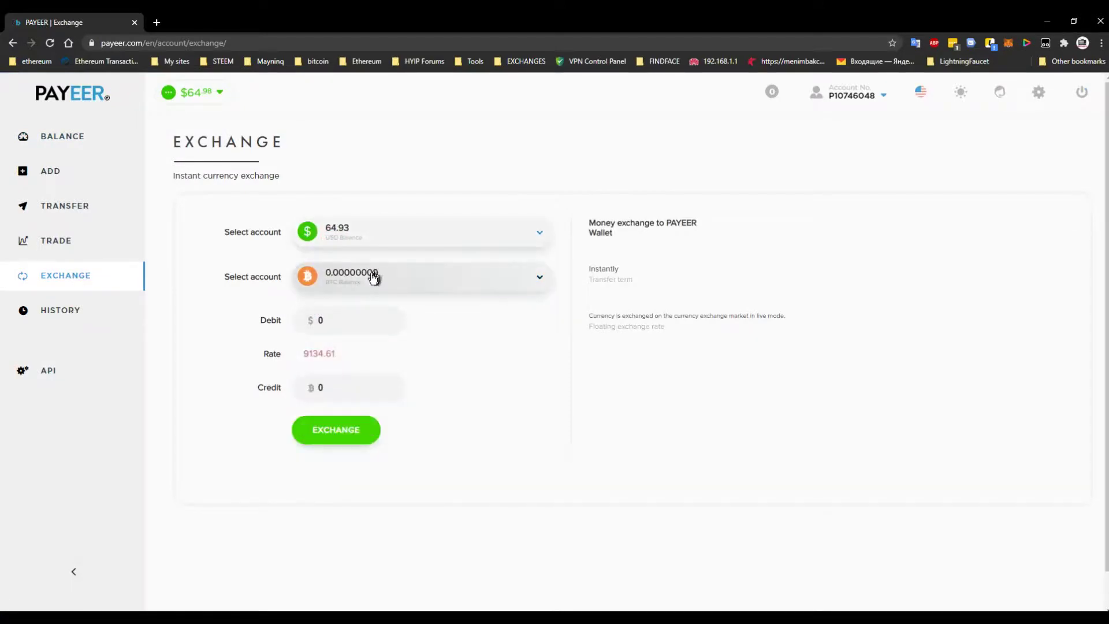
{"action": "left_click", "coordinate": [371, 277]}
{"action": "scroll", "coordinate": [354, 404], "scroll_direction": "down", "scroll_amount": 1}
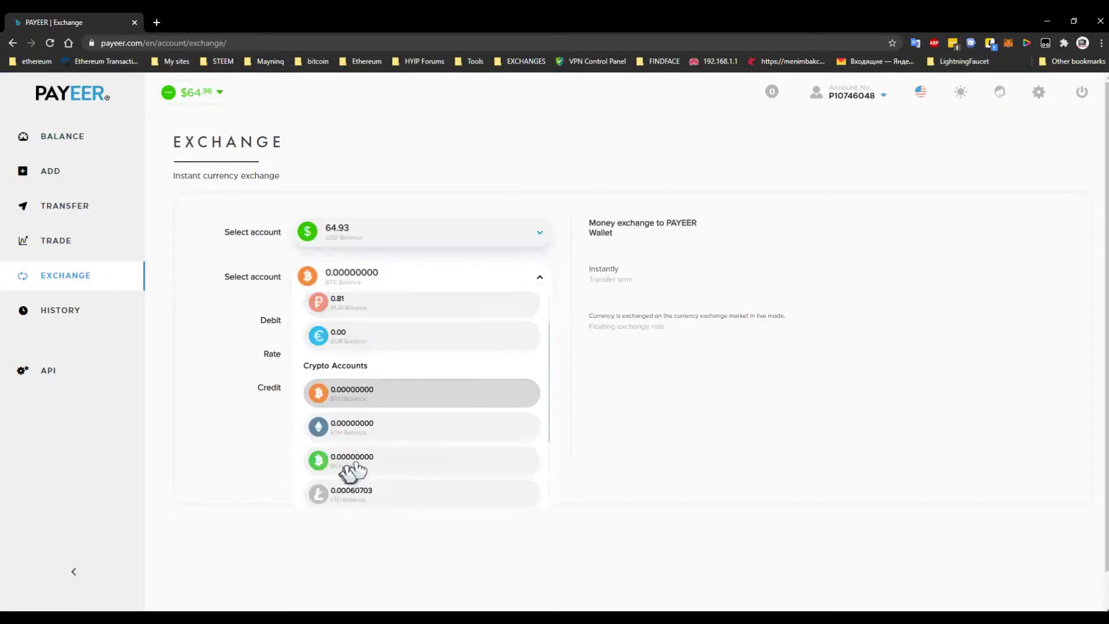
{"action": "left_click", "coordinate": [364, 428]}
Exchange $24.74 USD for 0.1 ETH, then view the account balances breakdown.
{"action": "left_click", "coordinate": [321, 320]}
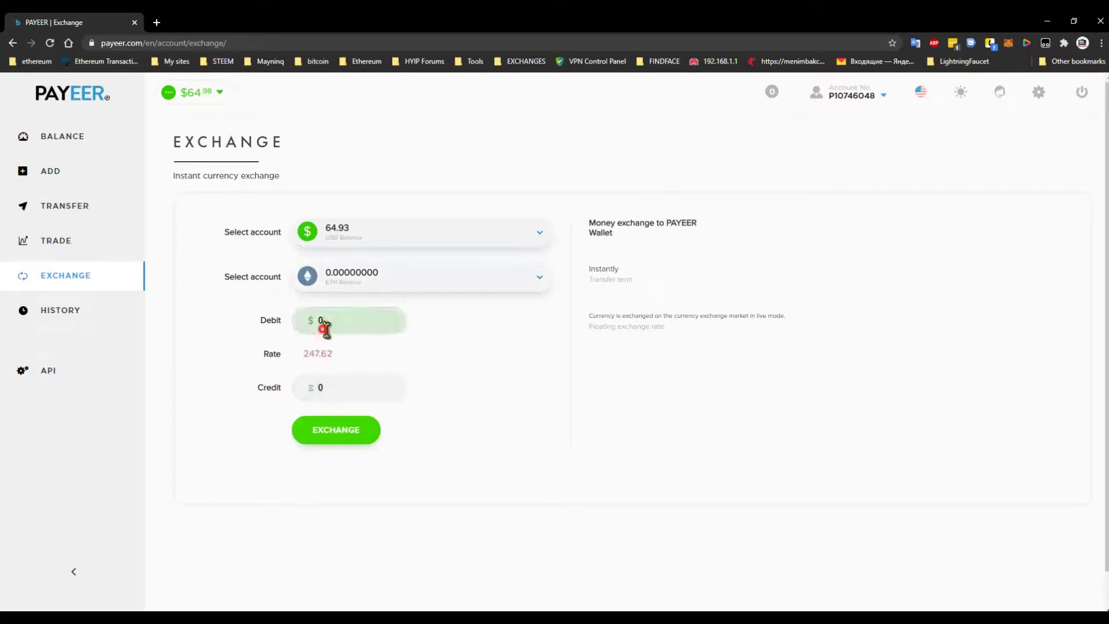
{"action": "left_click", "coordinate": [321, 386]}
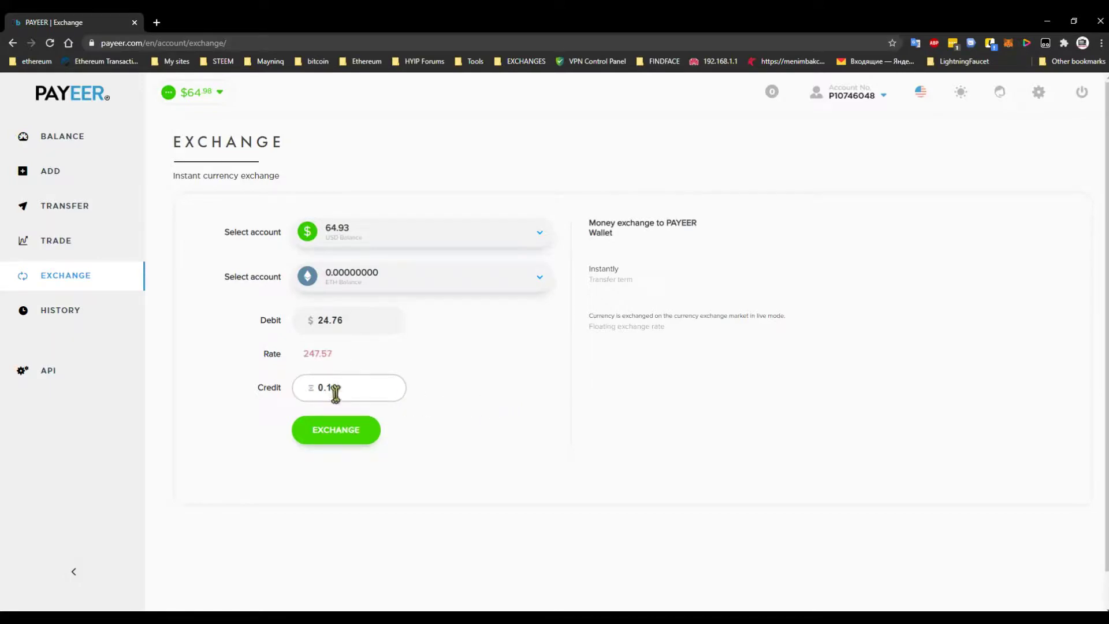
{"action": "left_click", "coordinate": [330, 320]}
{"action": "left_click", "coordinate": [330, 321]}
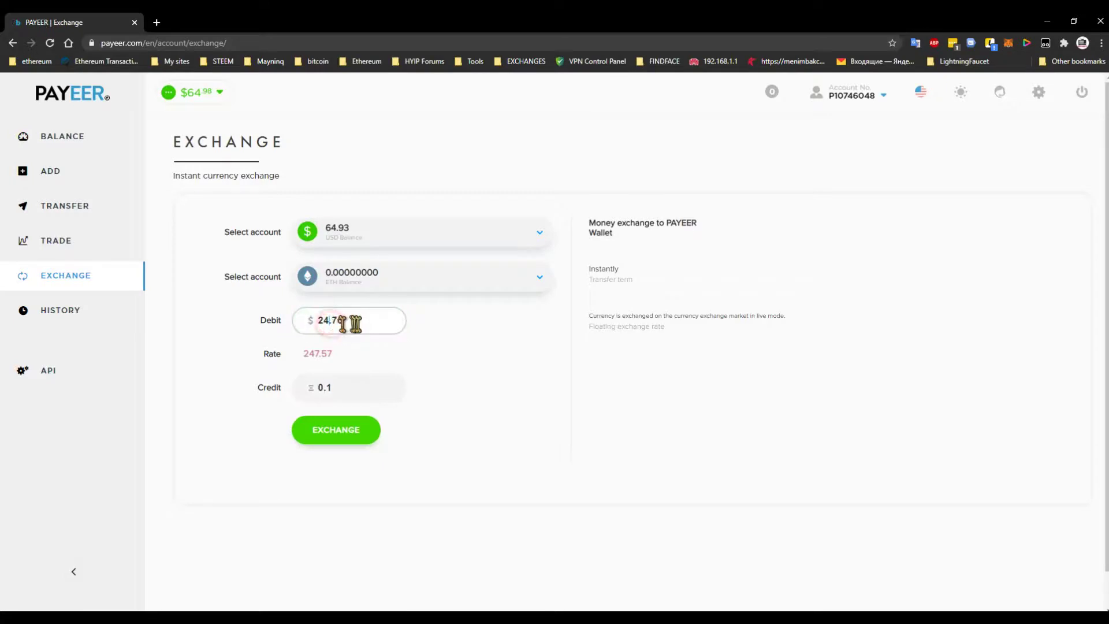
{"action": "key", "text": "XF86Calculator"}
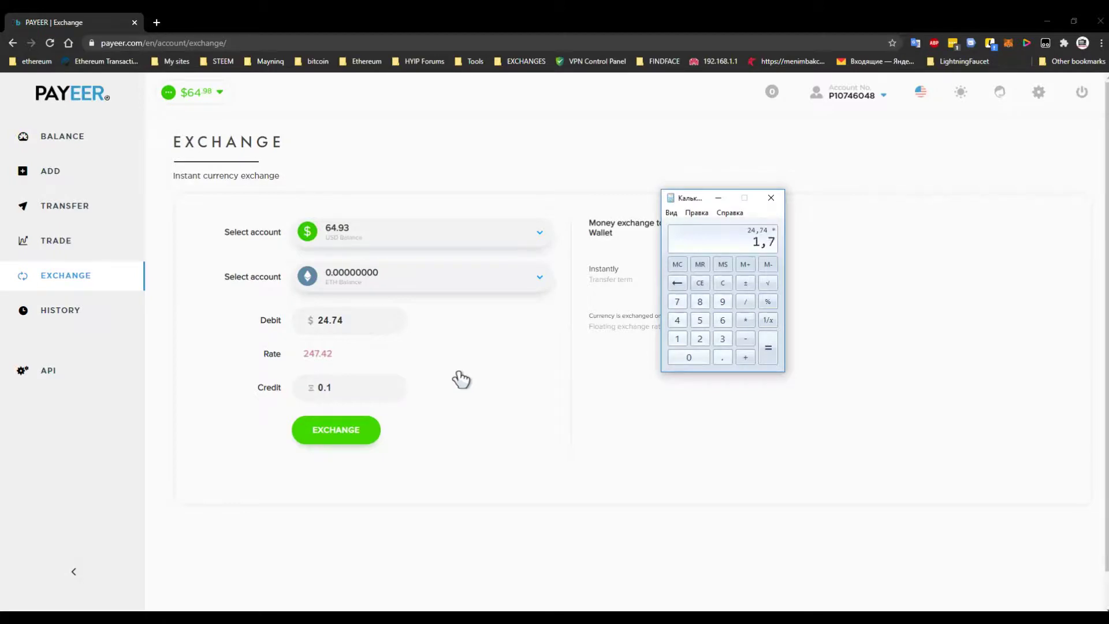
{"action": "left_click", "coordinate": [495, 19]}
{"action": "left_click", "coordinate": [306, 428]}
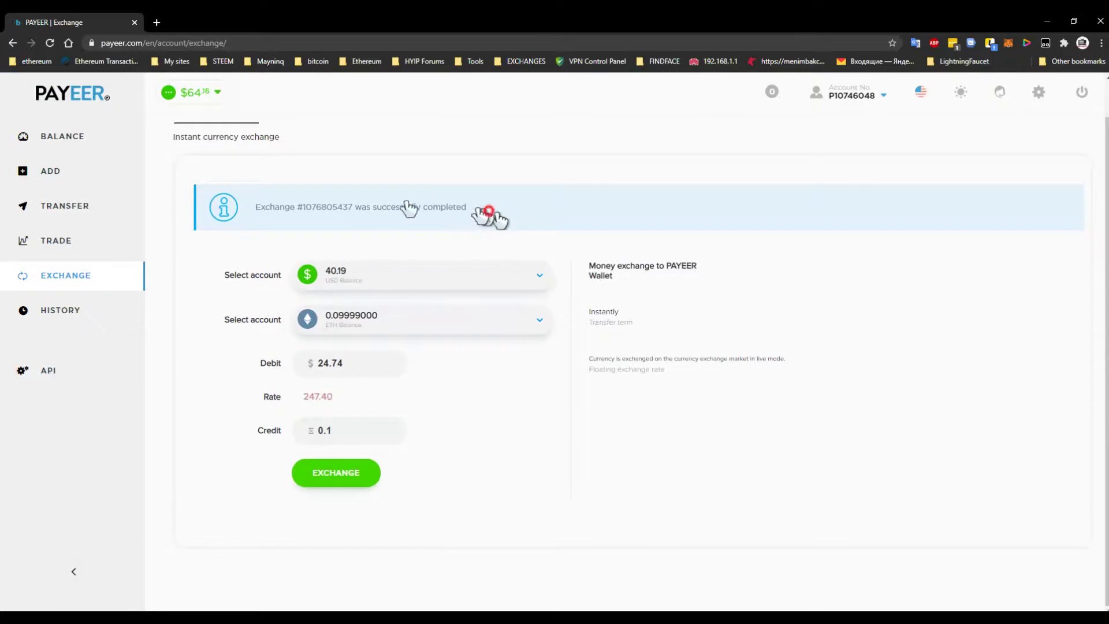
{"action": "left_click", "coordinate": [206, 79]}
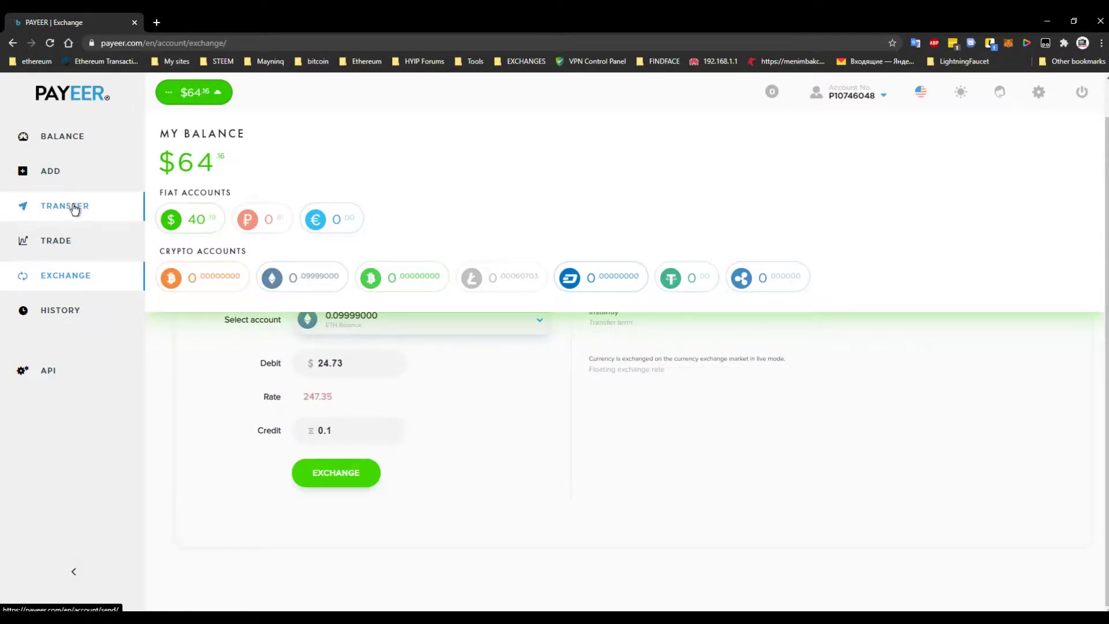
Start a transfer with Ethereum as the payment system, leaving the empty templates list unused.
{"action": "left_click", "coordinate": [74, 209]}
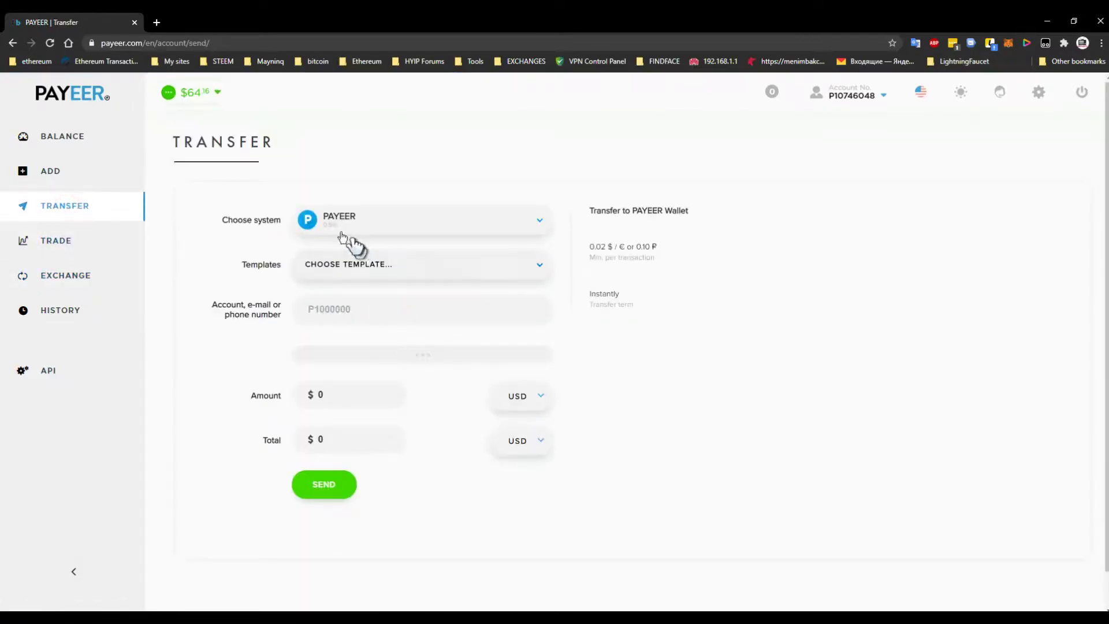
{"action": "left_click", "coordinate": [340, 235]}
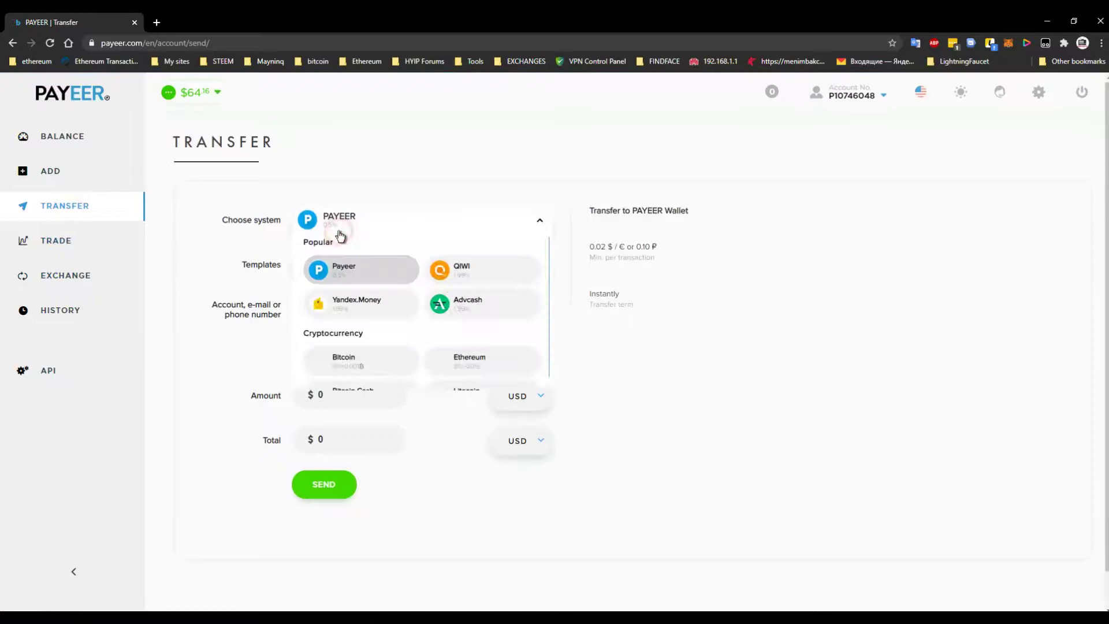
{"action": "left_click", "coordinate": [484, 367]}
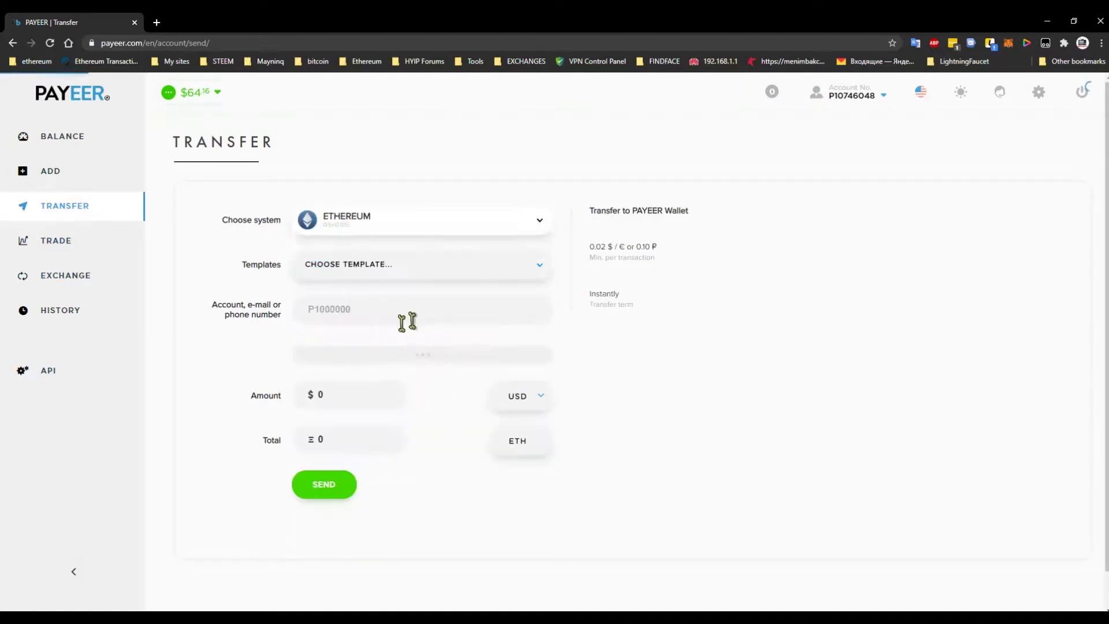
{"action": "left_click", "coordinate": [384, 265]}
{"action": "left_click", "coordinate": [400, 261]}
{"action": "left_click", "coordinate": [370, 316]}
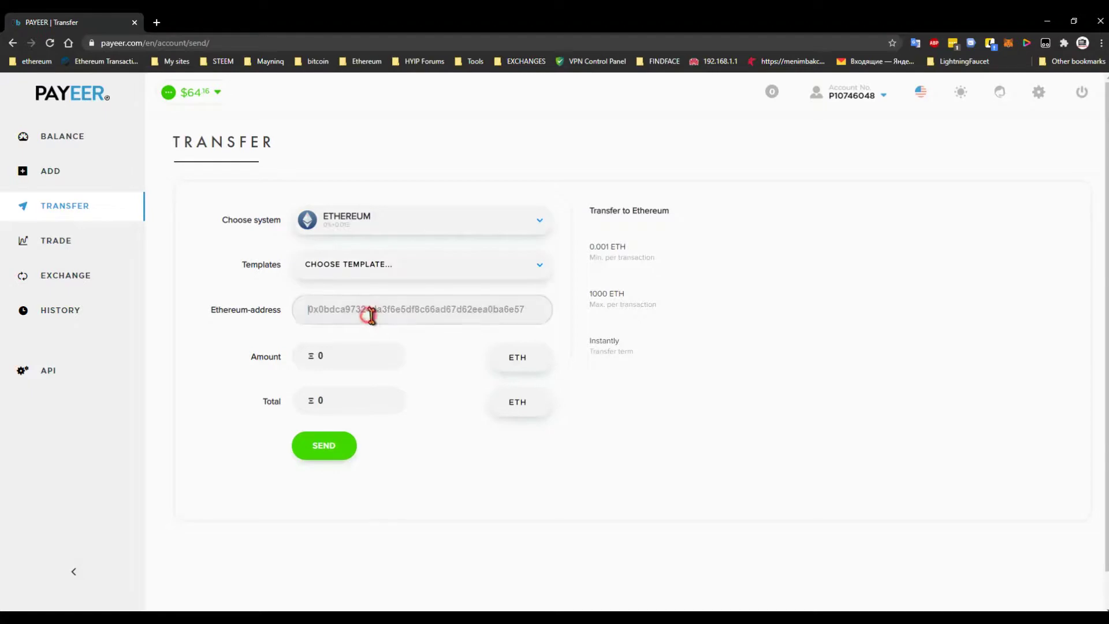
Enter a 0.07 ETH amount, giving a 0.08 ETH total, and focus the address field.
{"action": "left_click", "coordinate": [343, 400]}
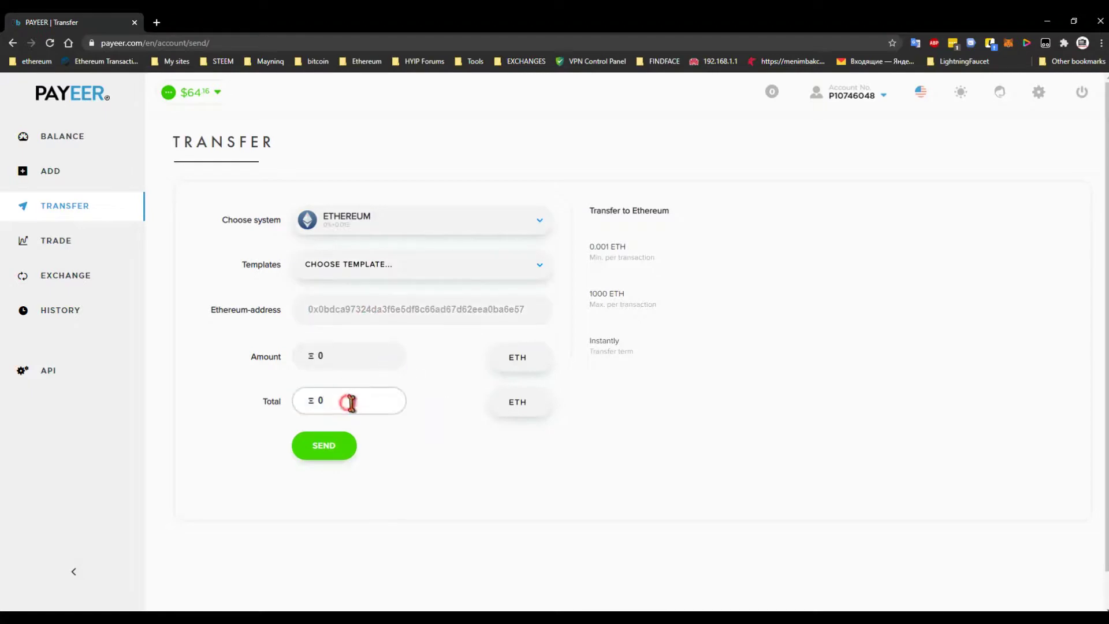
{"action": "double_click", "coordinate": [332, 356]}
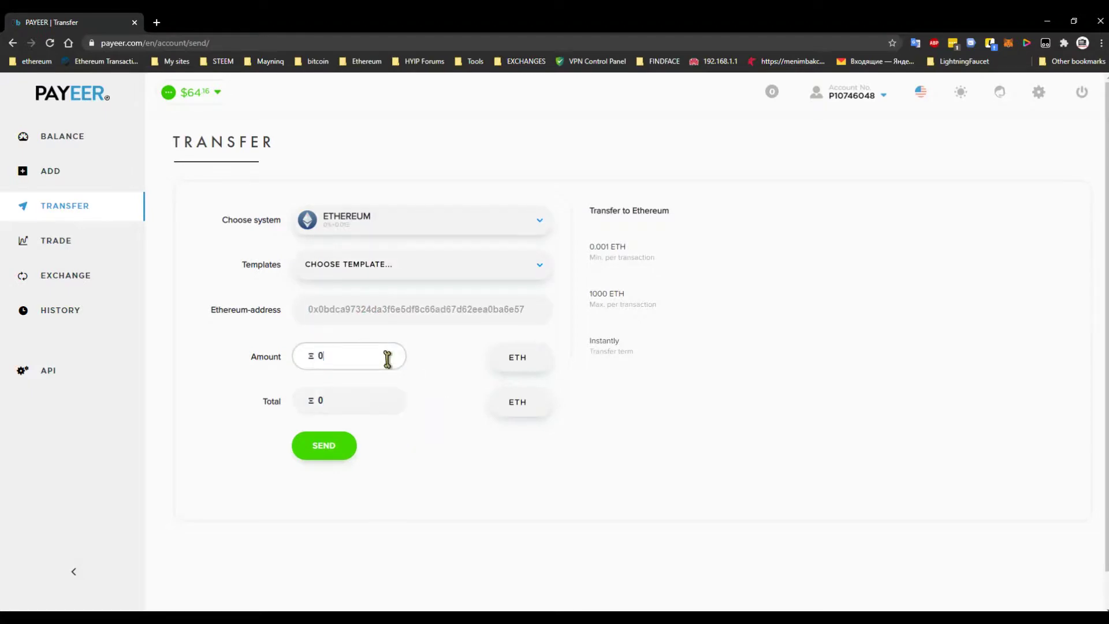
{"action": "left_click", "coordinate": [444, 400]}
{"action": "double_click", "coordinate": [359, 403]}
{"action": "left_click", "coordinate": [459, 406]}
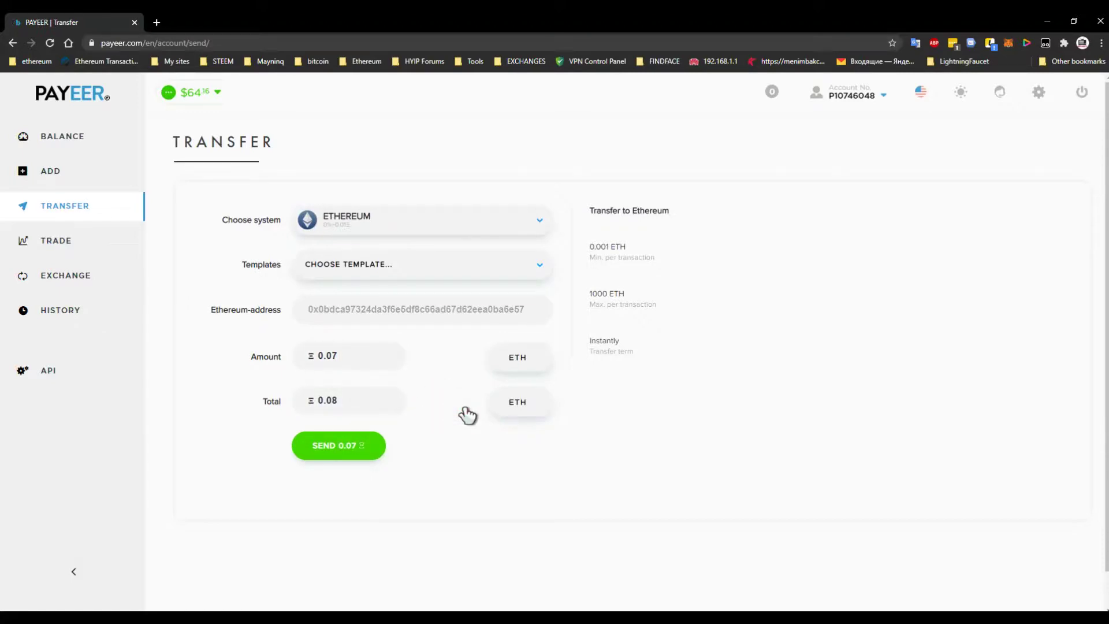
{"action": "double_click", "coordinate": [355, 398]}
{"action": "left_click", "coordinate": [423, 399]}
{"action": "left_click", "coordinate": [395, 363]}
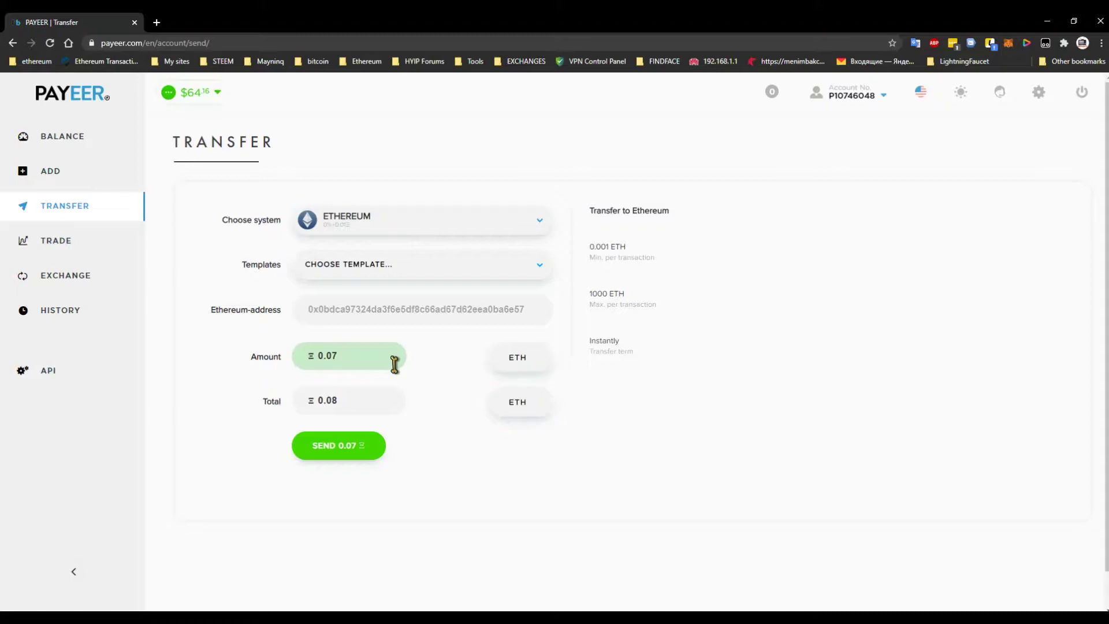
{"action": "left_click", "coordinate": [354, 309]}
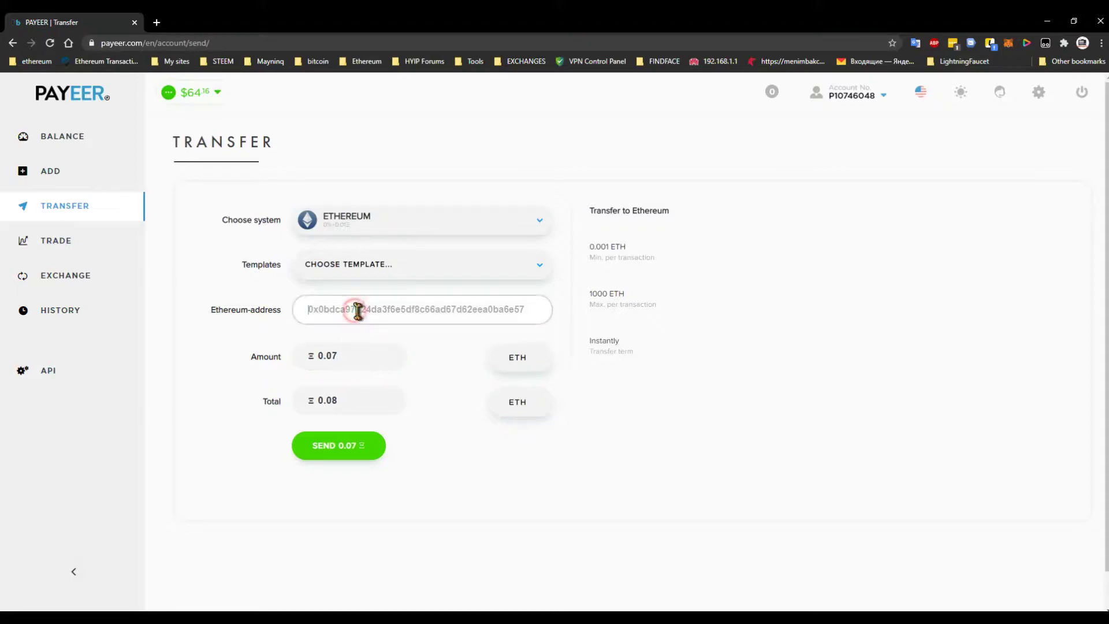
{"action": "left_click", "coordinate": [156, 22]}
{"action": "left_click", "coordinate": [270, 61]}
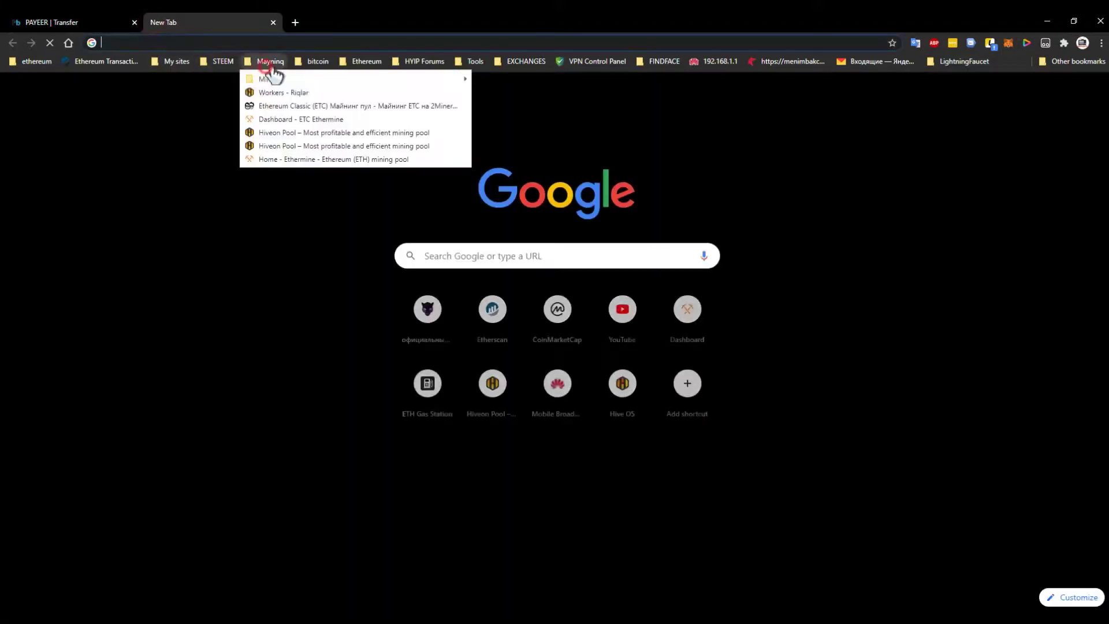
{"action": "left_click", "coordinate": [285, 161]}
{"action": "left_click", "coordinate": [128, 22]}
{"action": "left_click", "coordinate": [202, 22]}
{"action": "left_click", "coordinate": [122, 22]}
{"action": "left_click", "coordinate": [196, 22]}
{"action": "left_click", "coordinate": [274, 22]}
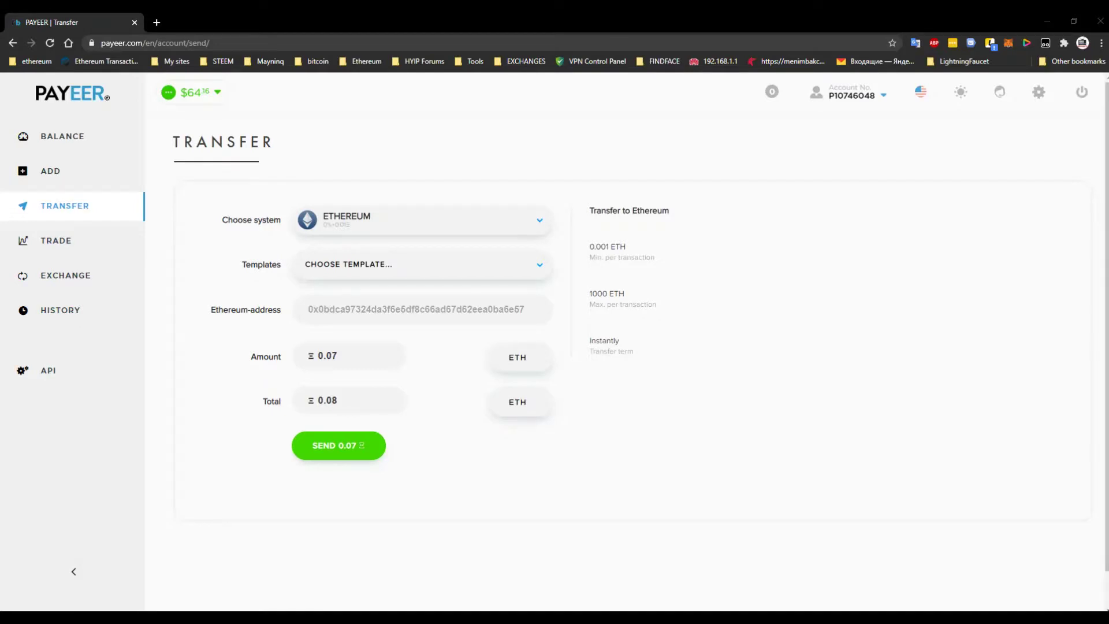
Paste and check the recipient's Ethereum address in the 0.07 ETH transfer form.
{"action": "left_click", "coordinate": [368, 310]}
{"action": "left_click", "coordinate": [716, 351]}
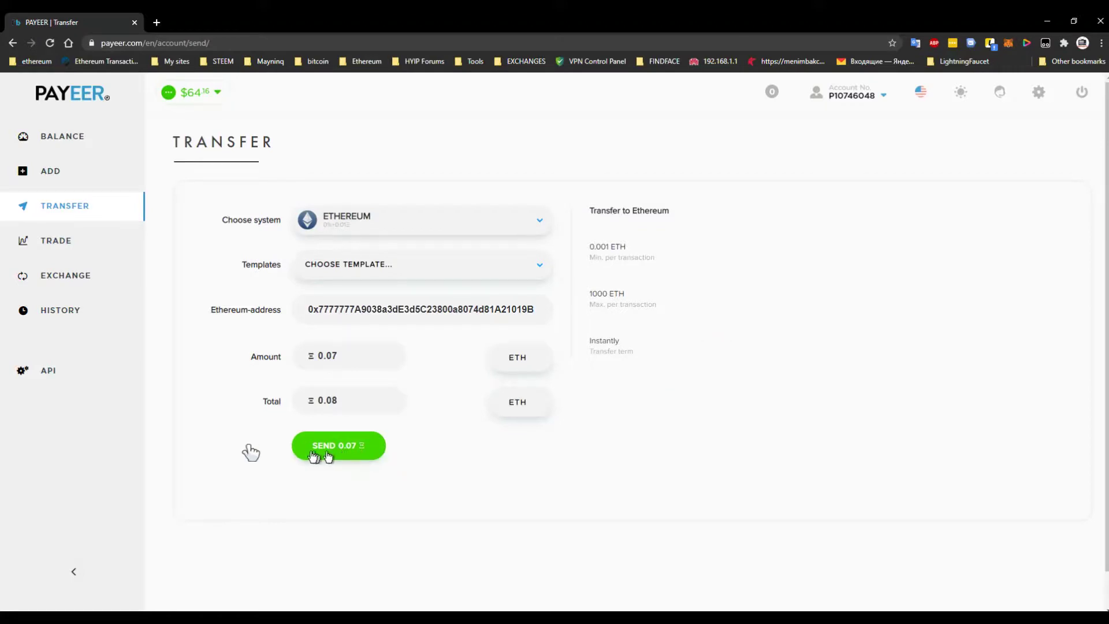
{"action": "left_click_drag", "start_coordinate": [308, 309], "coordinate": [577, 322]}
{"action": "left_click", "coordinate": [564, 336]}
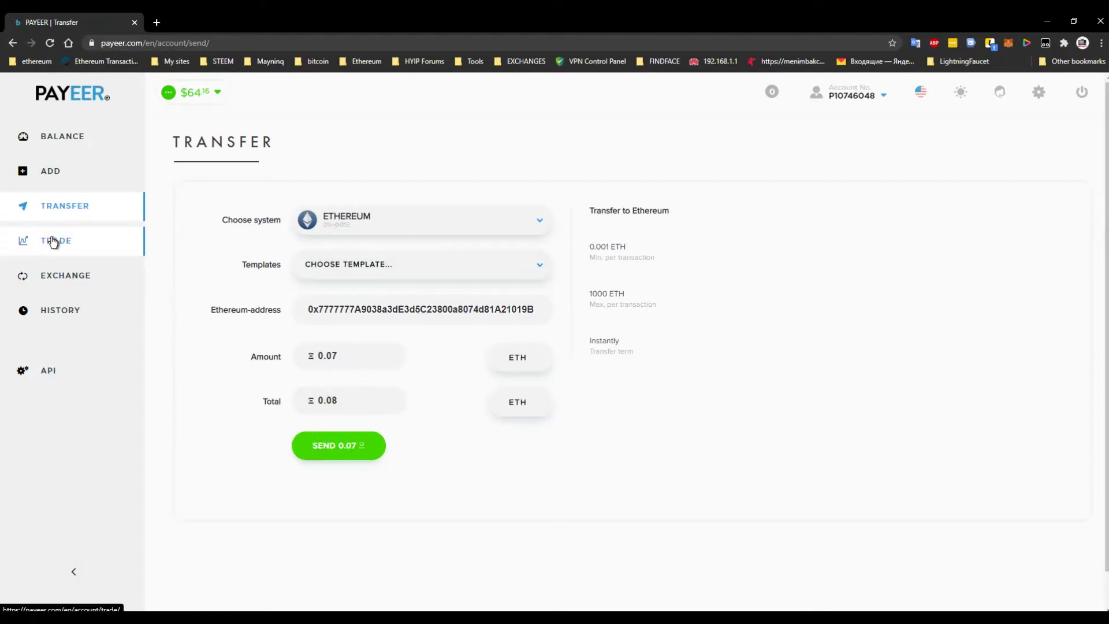
{"action": "left_click", "coordinate": [69, 274]}
On the Exchange page, set ETH as the source account and USD as the destination.
{"action": "left_click", "coordinate": [393, 230]}
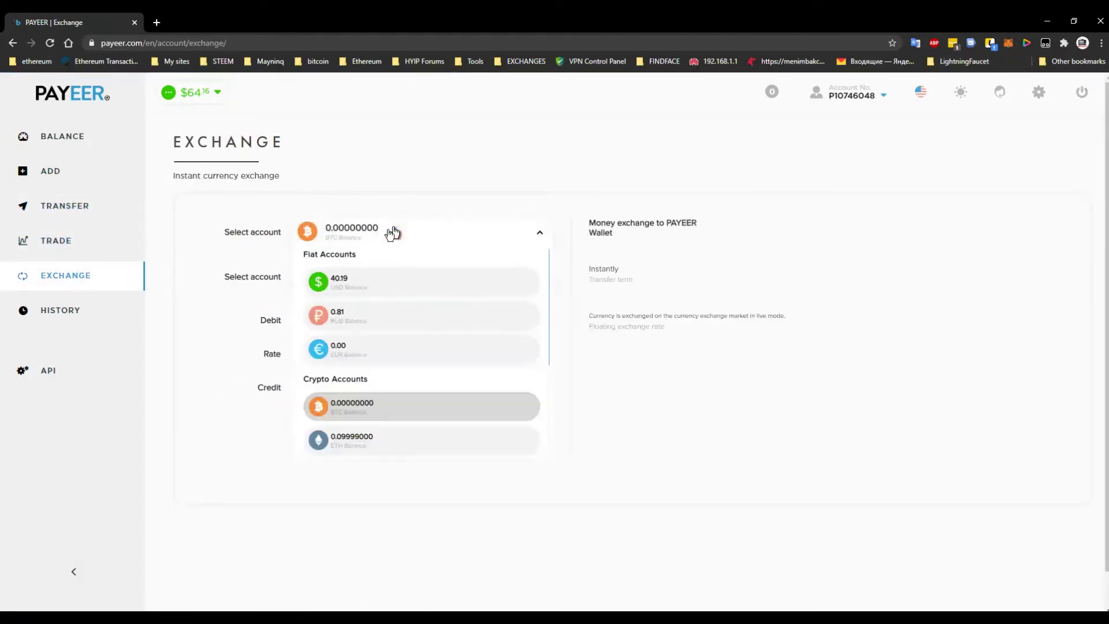
{"action": "left_click", "coordinate": [349, 439]}
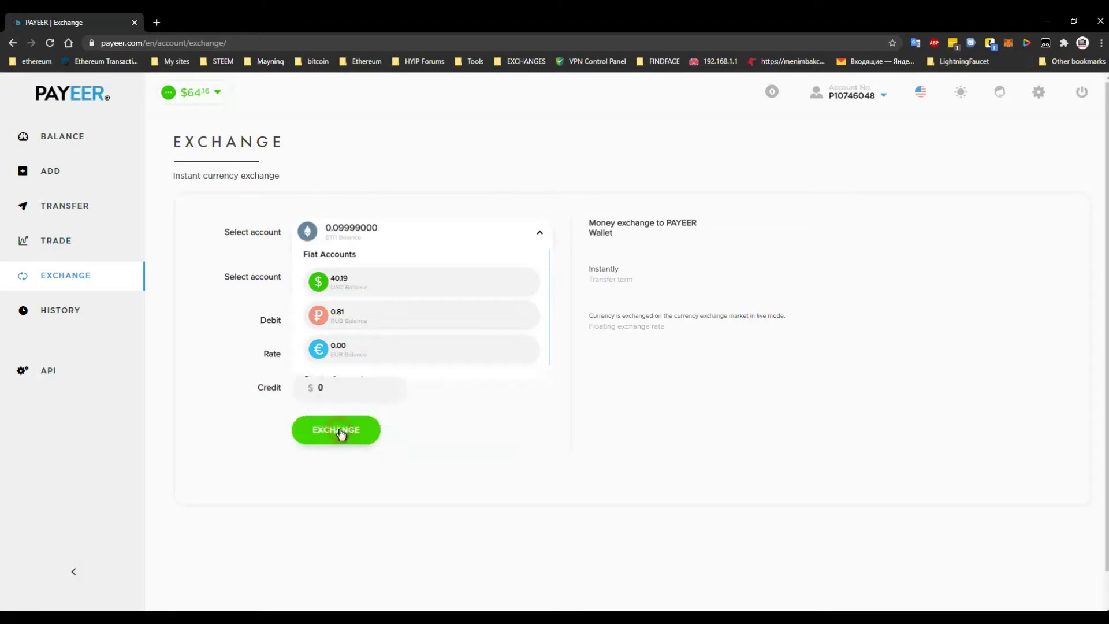
{"action": "left_click", "coordinate": [376, 280]}
{"action": "left_click", "coordinate": [380, 277]}
Exchange 0.0999 ETH back into $23.58 USD, then go to the Balance page.
{"action": "left_click", "coordinate": [331, 388]}
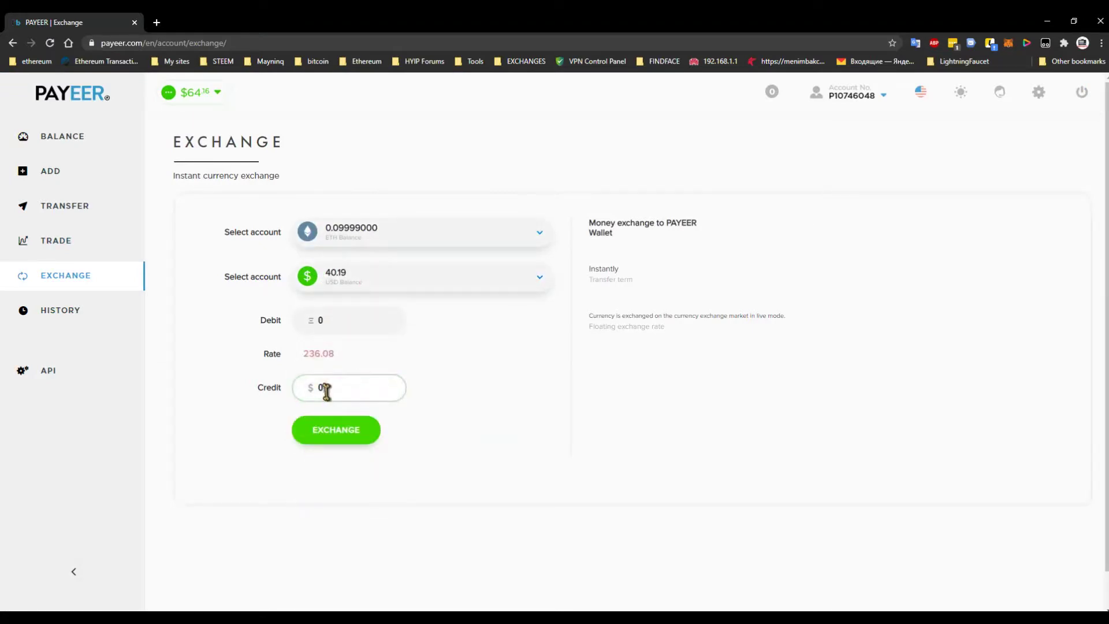
{"action": "left_click", "coordinate": [351, 388]}
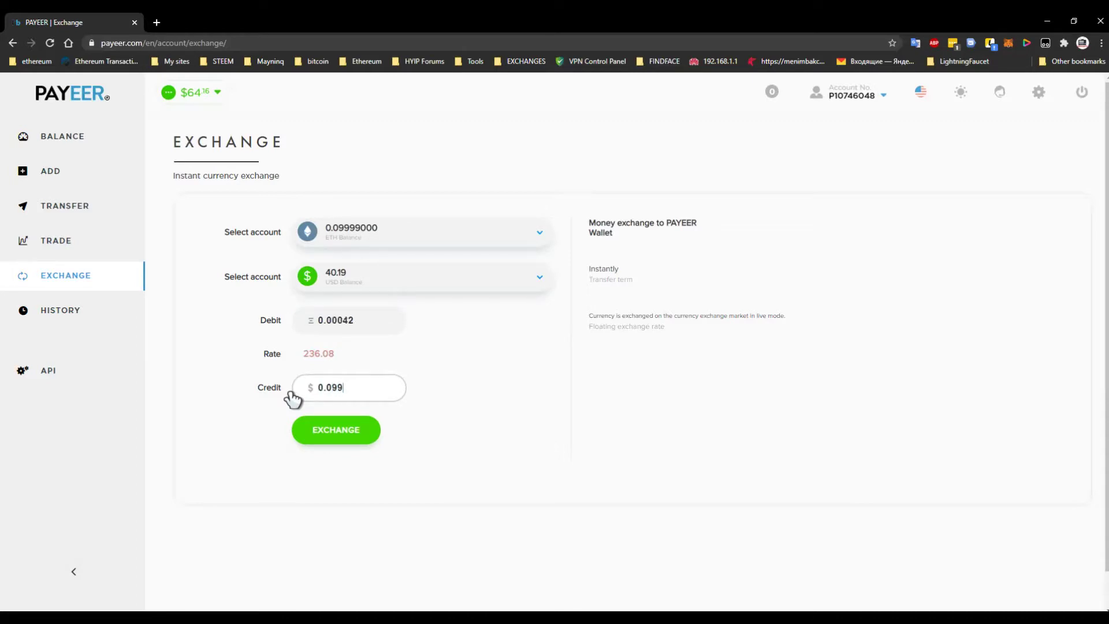
{"action": "left_click", "coordinate": [454, 431]}
{"action": "left_click", "coordinate": [396, 386]}
{"action": "left_click", "coordinate": [384, 287]}
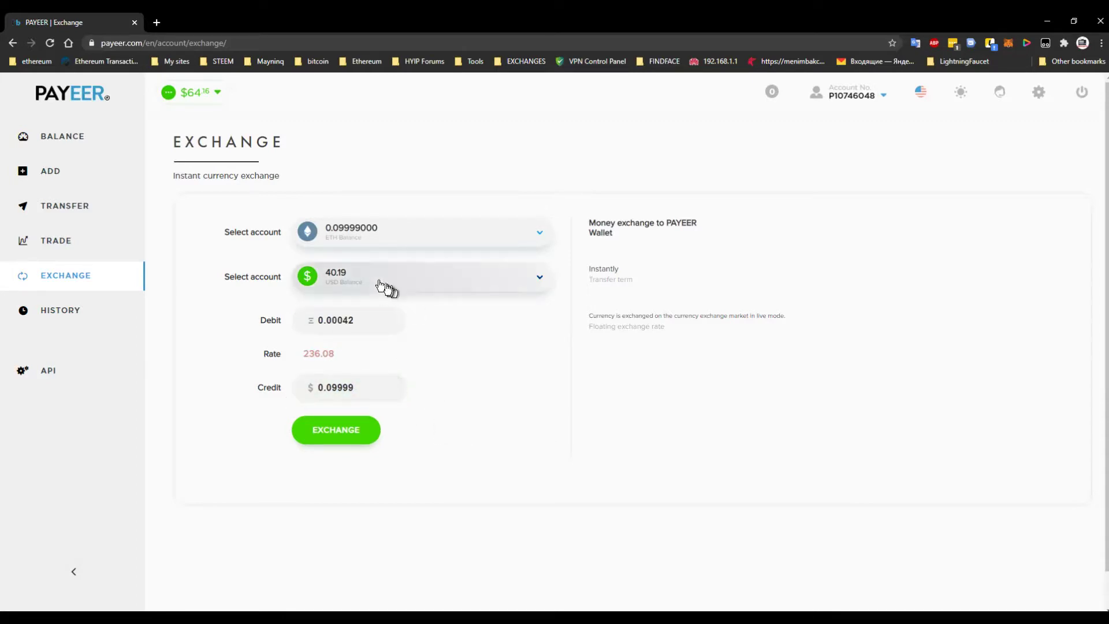
{"action": "left_click", "coordinate": [367, 321]}
{"action": "left_click", "coordinate": [365, 385]}
{"action": "left_click_drag", "start_coordinate": [360, 320], "coordinate": [338, 319]}
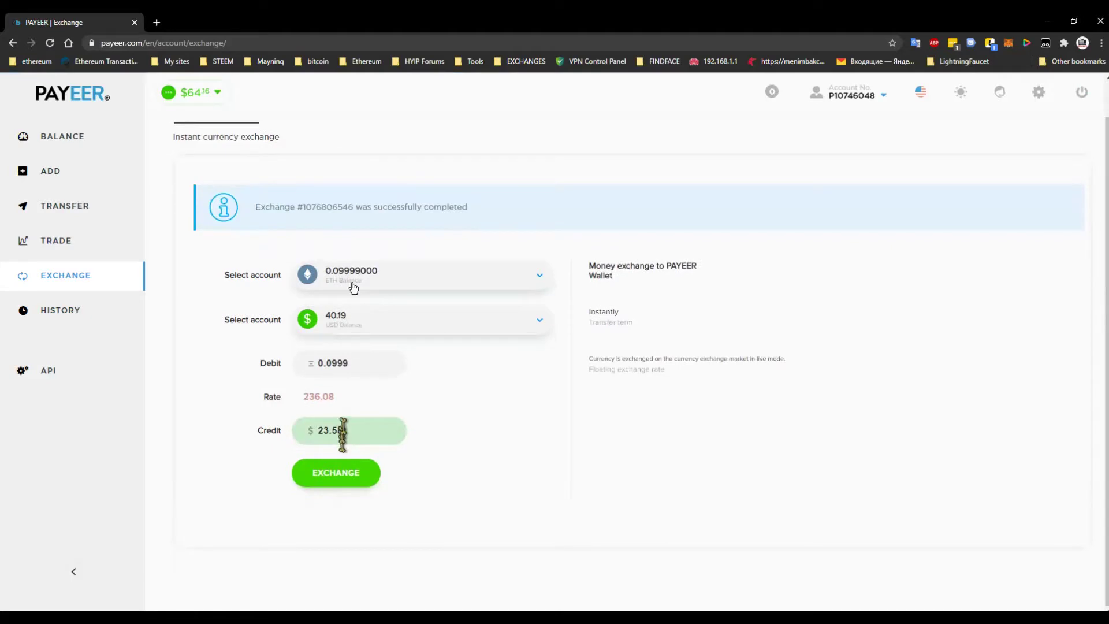
{"action": "left_click", "coordinate": [205, 99]}
{"action": "left_click", "coordinate": [205, 100]}
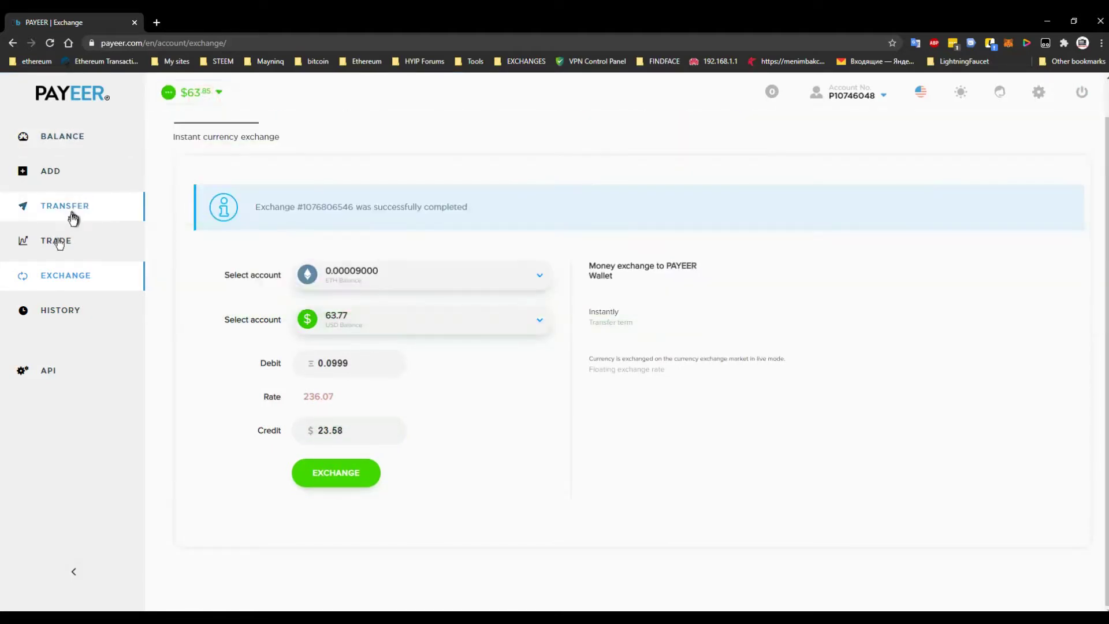
{"action": "left_click", "coordinate": [76, 139]}
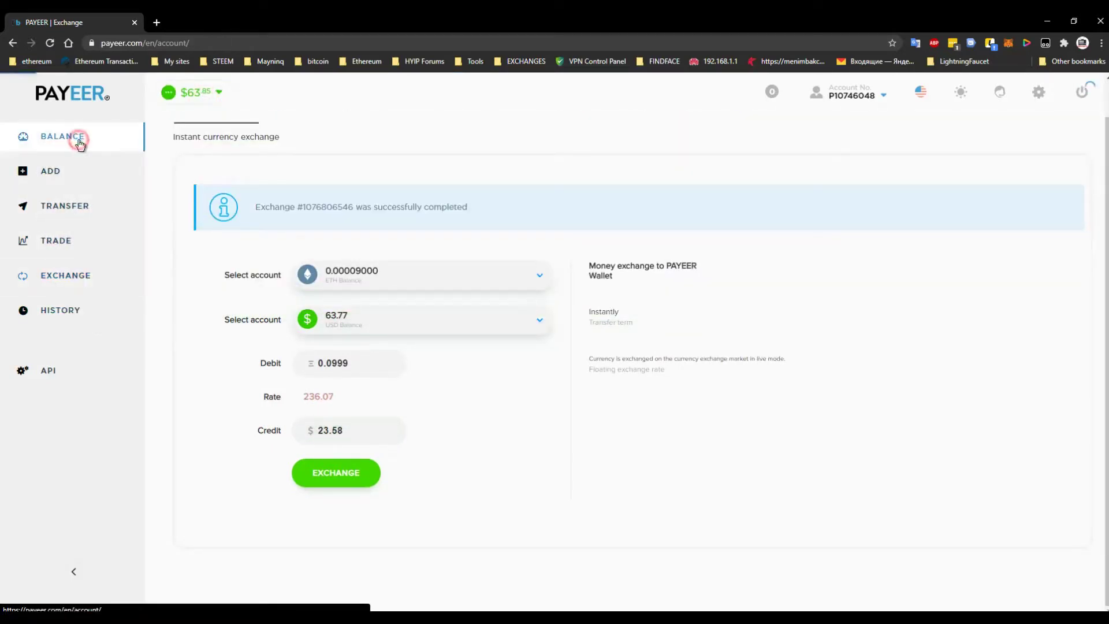
Start a USD withdrawal to MasterCard and apply the saved card template.
{"action": "left_click", "coordinate": [329, 340]}
{"action": "left_click", "coordinate": [348, 226]}
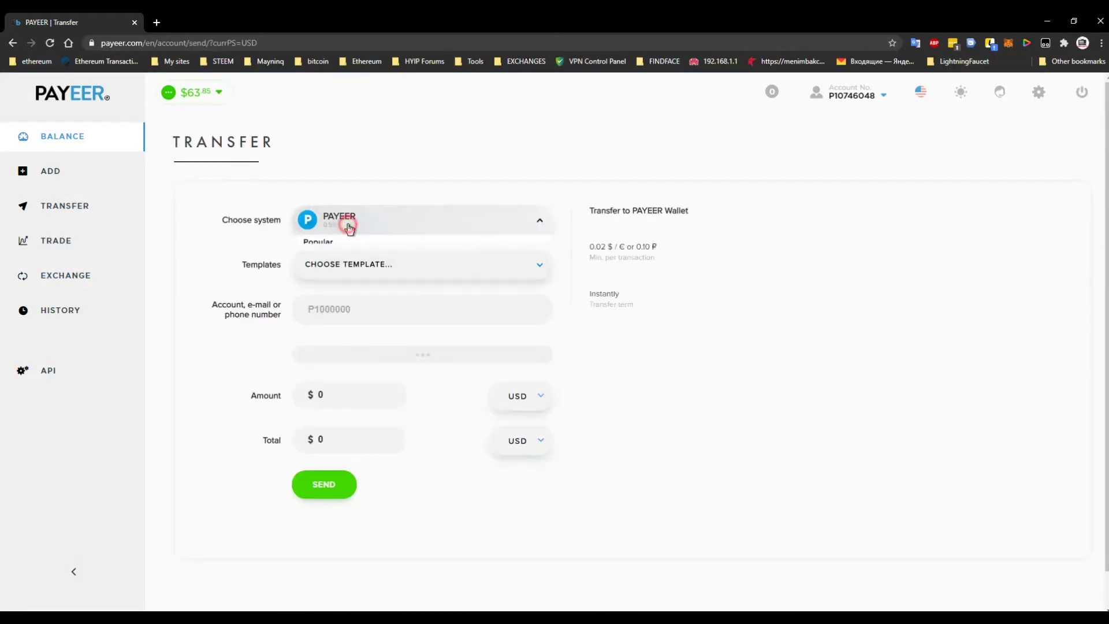
{"action": "scroll", "coordinate": [370, 375], "scroll_direction": "down", "scroll_amount": 4}
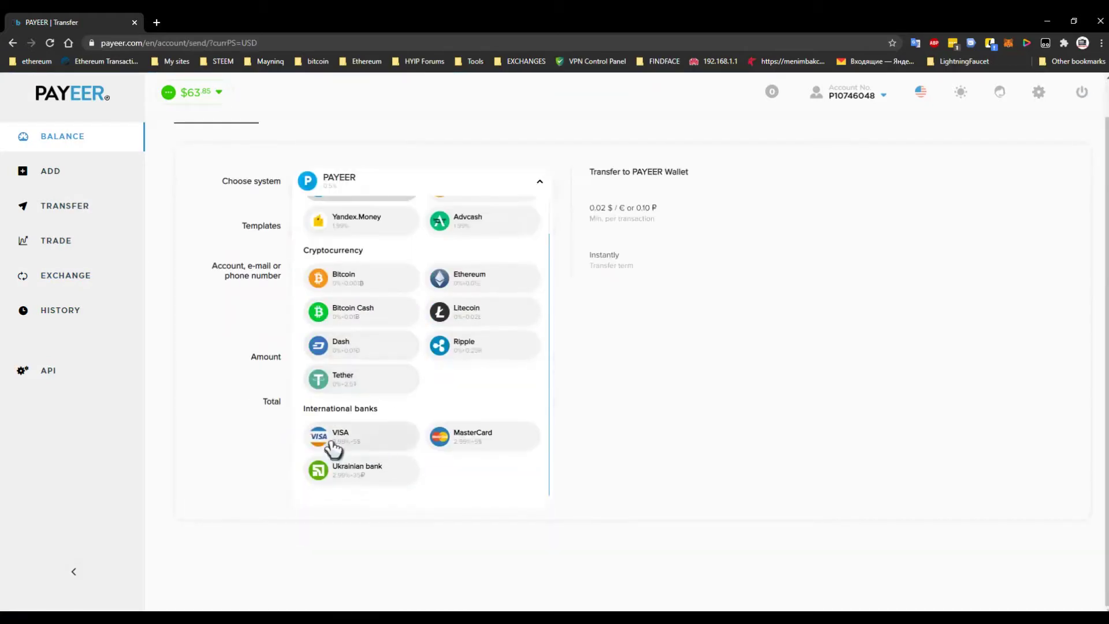
{"action": "left_click", "coordinate": [491, 445]}
{"action": "left_click", "coordinate": [537, 225]}
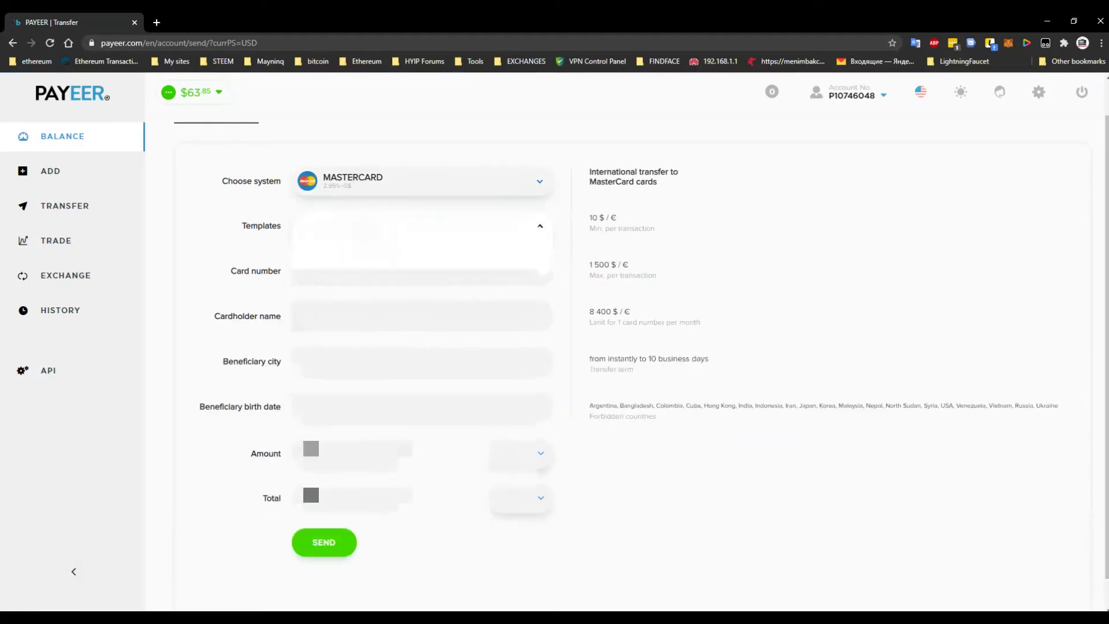
{"action": "left_click", "coordinate": [404, 243]}
{"action": "scroll", "coordinate": [404, 289], "scroll_direction": "down", "scroll_amount": 1}
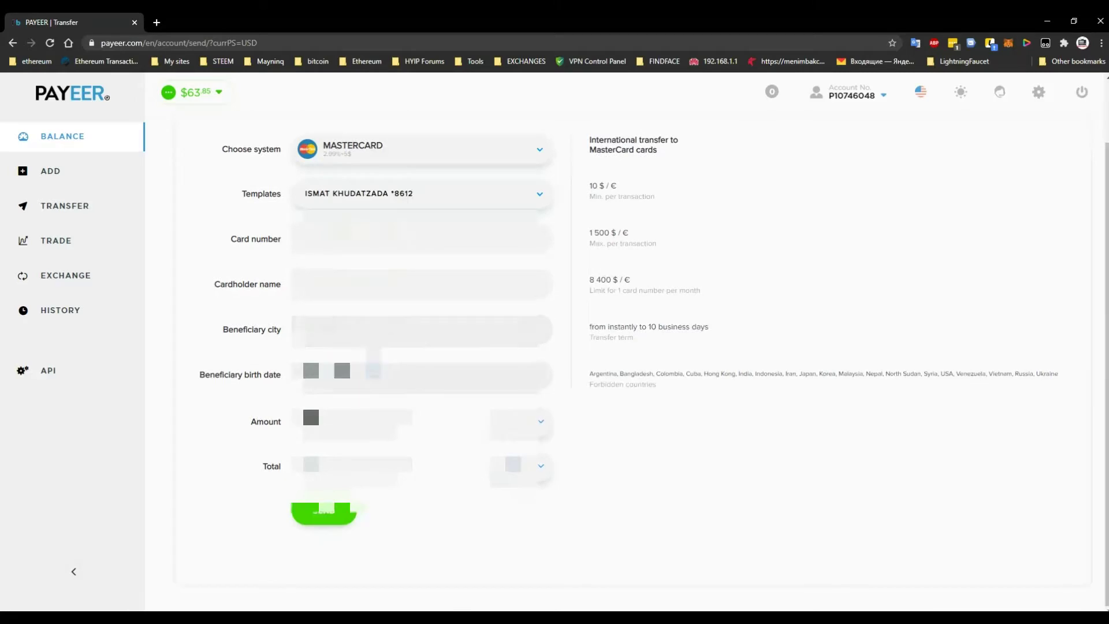